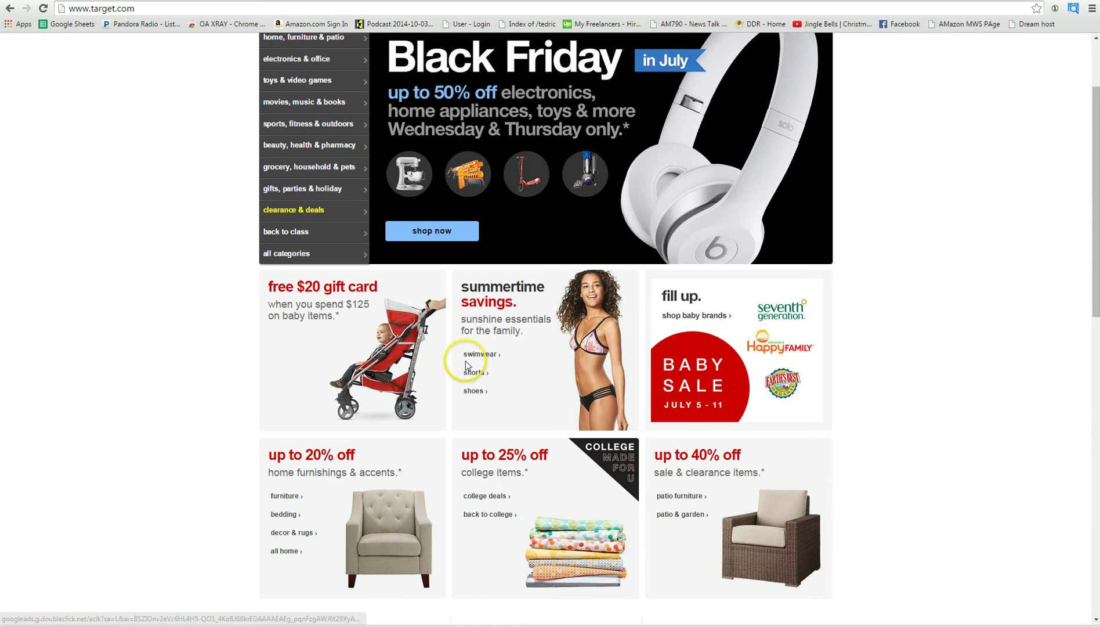
Step: Open Target's toys sale listing from the clearance & deals category and scan its first page with OA XRAY
{"action": "mouse_move", "coordinate": [304, 209]}
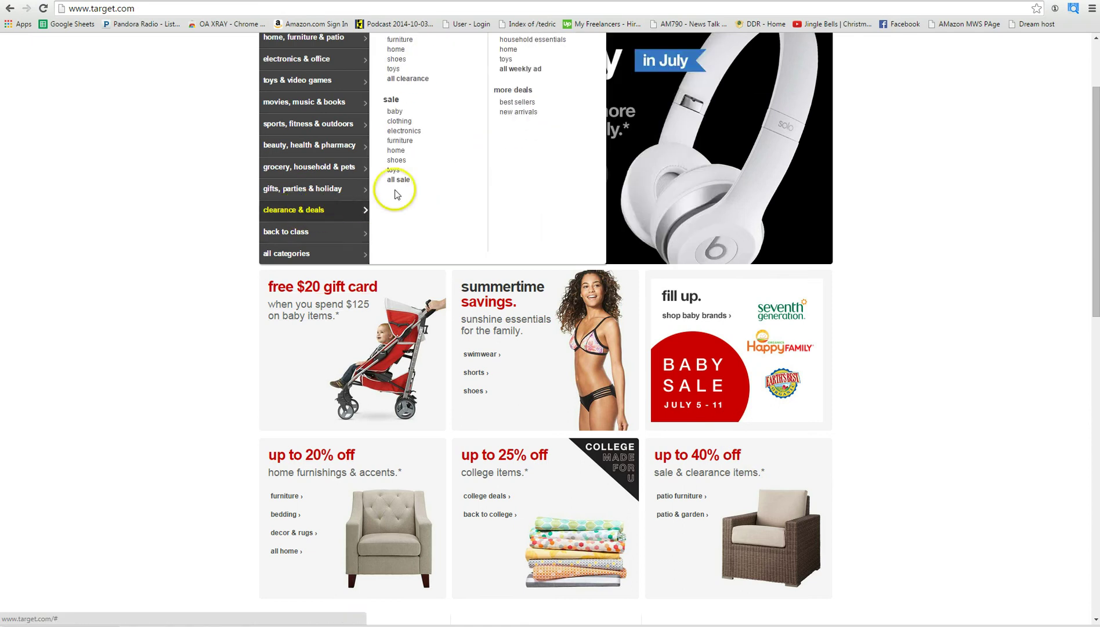
{"action": "left_click", "coordinate": [392, 170]}
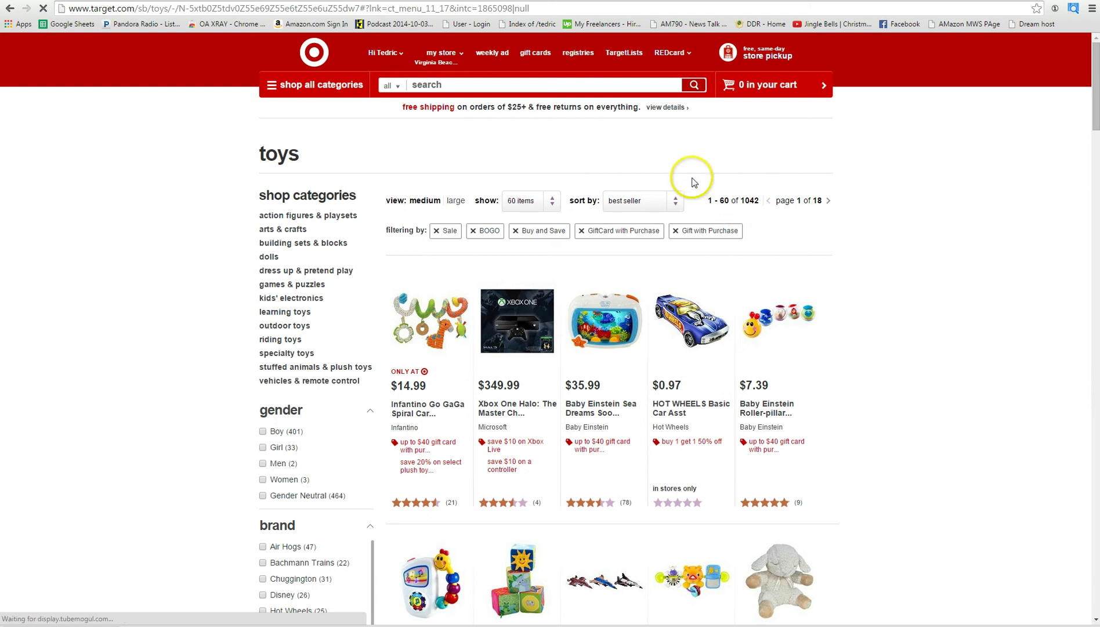
{"action": "left_click", "coordinate": [1073, 12]}
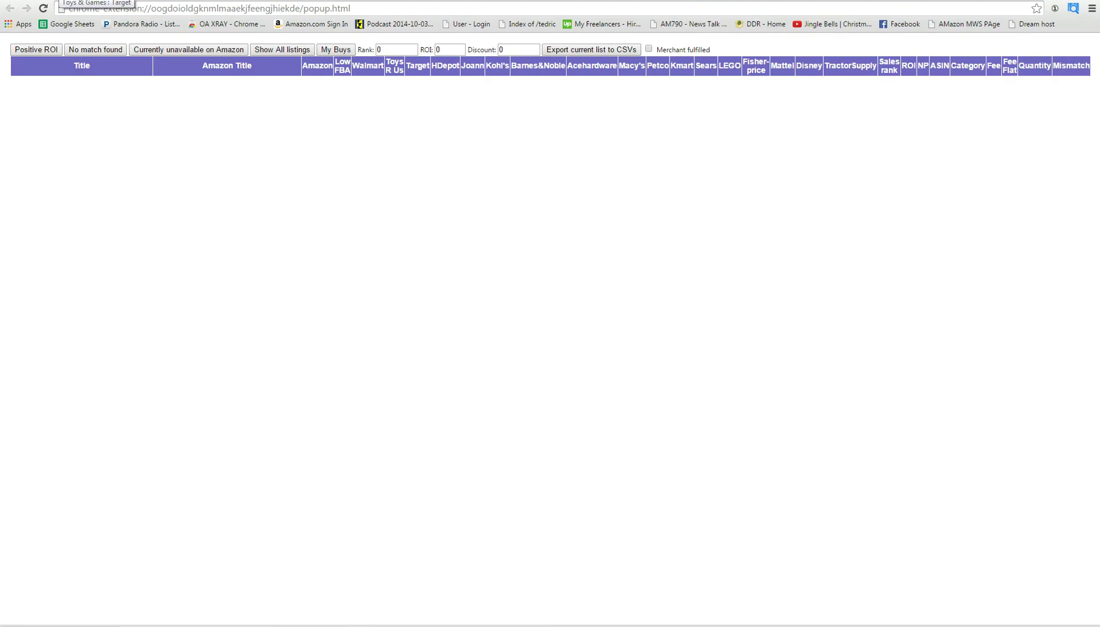
Step: Scan pages 2 and 3 of the Target toys sale listing with OA XRAY
{"action": "left_click", "coordinate": [87, 2]}
{"action": "left_click", "coordinate": [829, 201]}
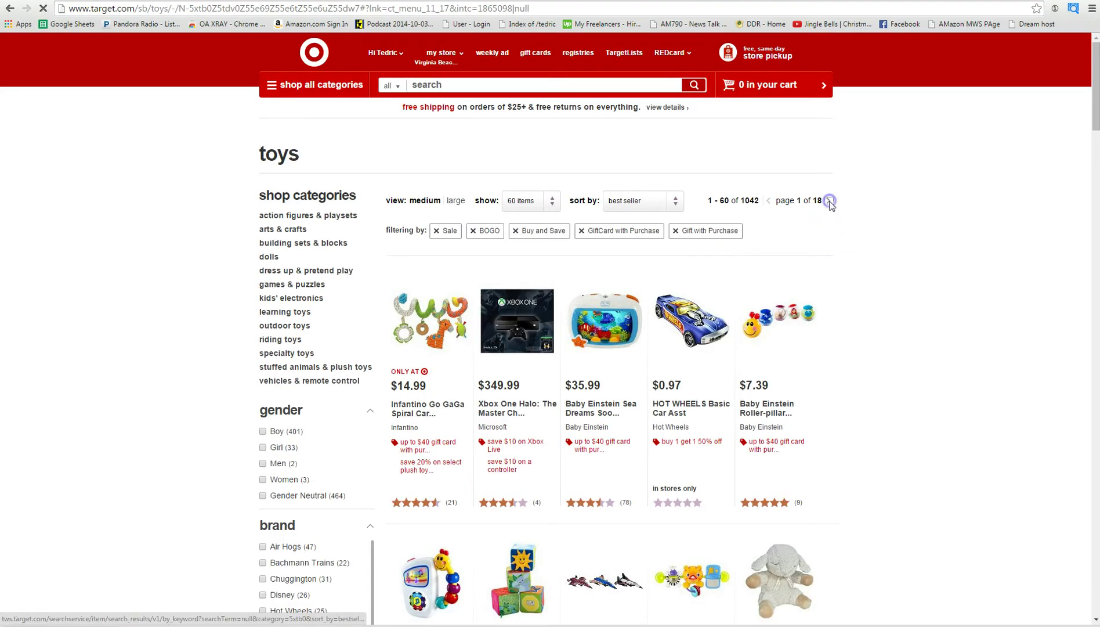
{"action": "left_click", "coordinate": [1074, 10]}
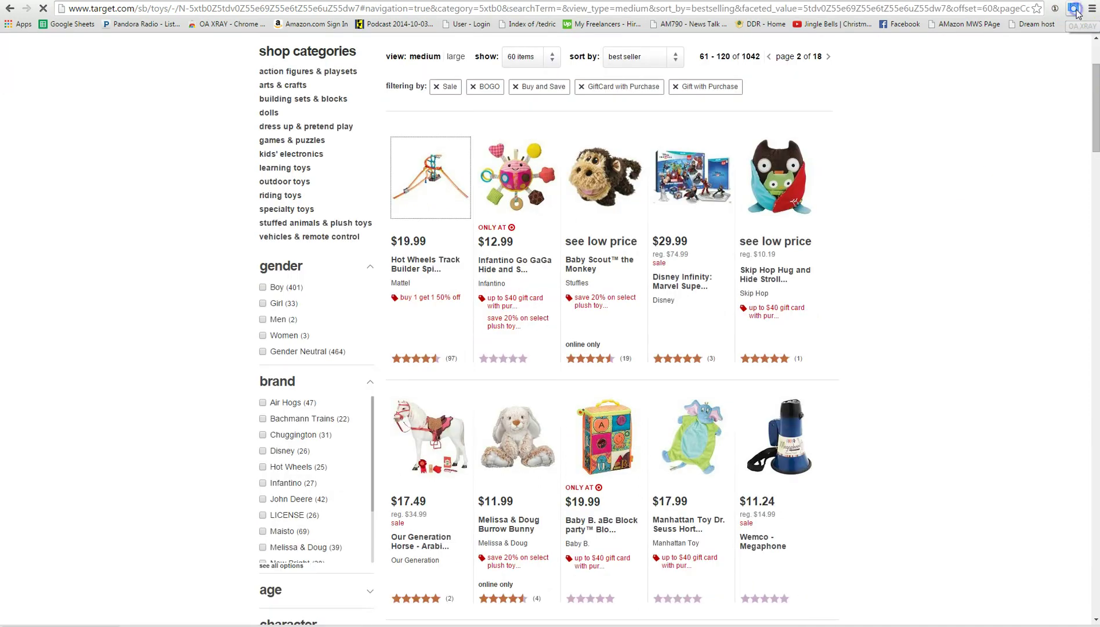
{"action": "left_click", "coordinate": [503, 1]}
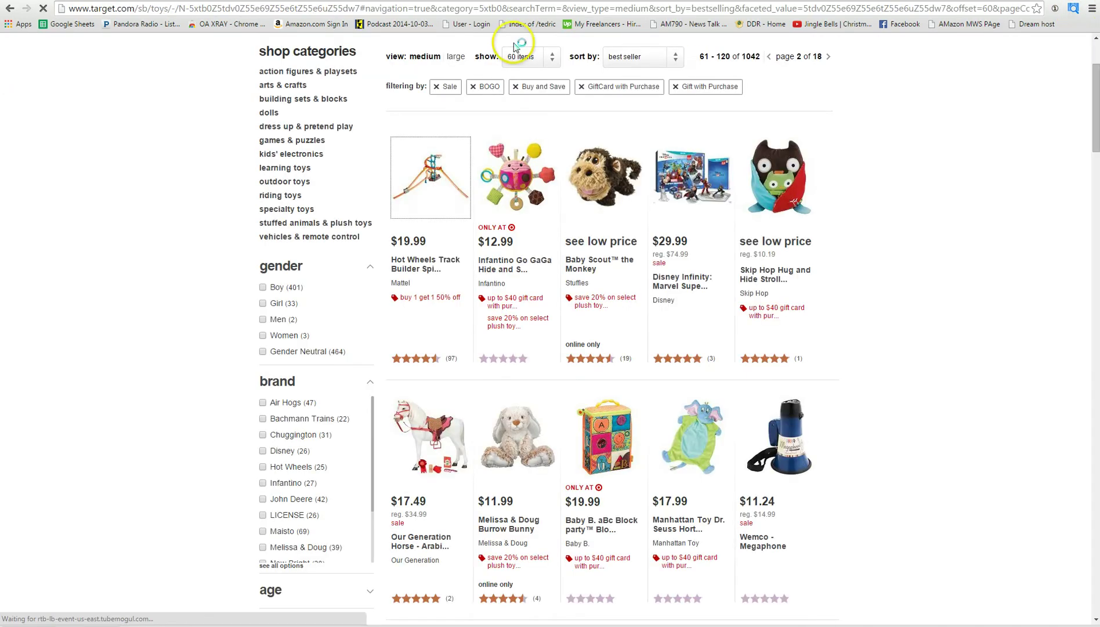
{"action": "scroll", "coordinate": [813, 201], "scroll_direction": "up", "scroll_amount": 3}
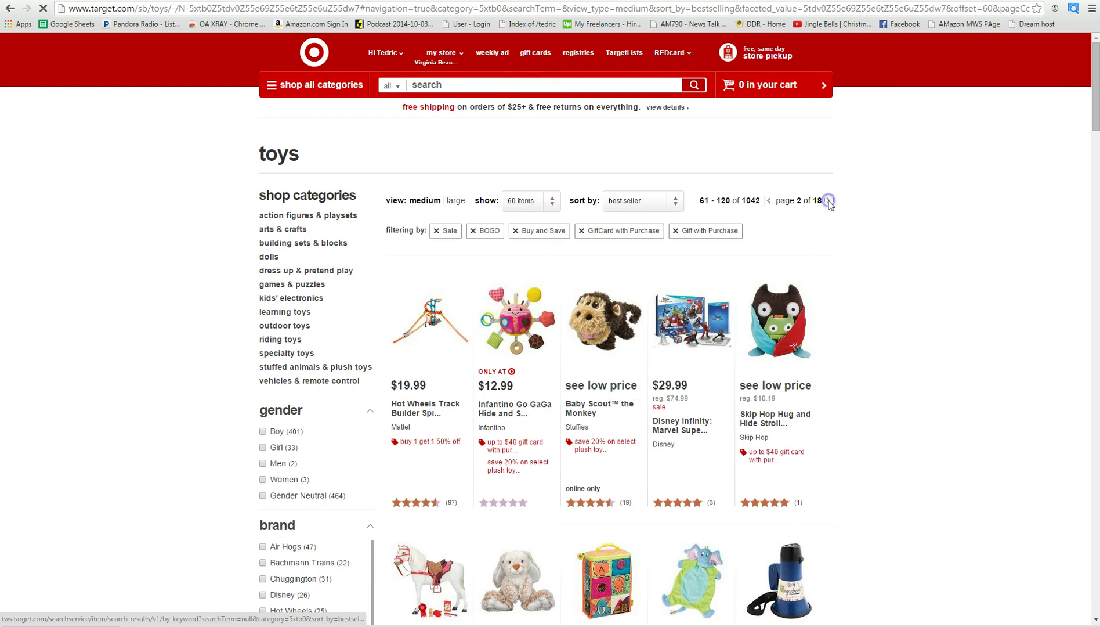
{"action": "left_click", "coordinate": [830, 201]}
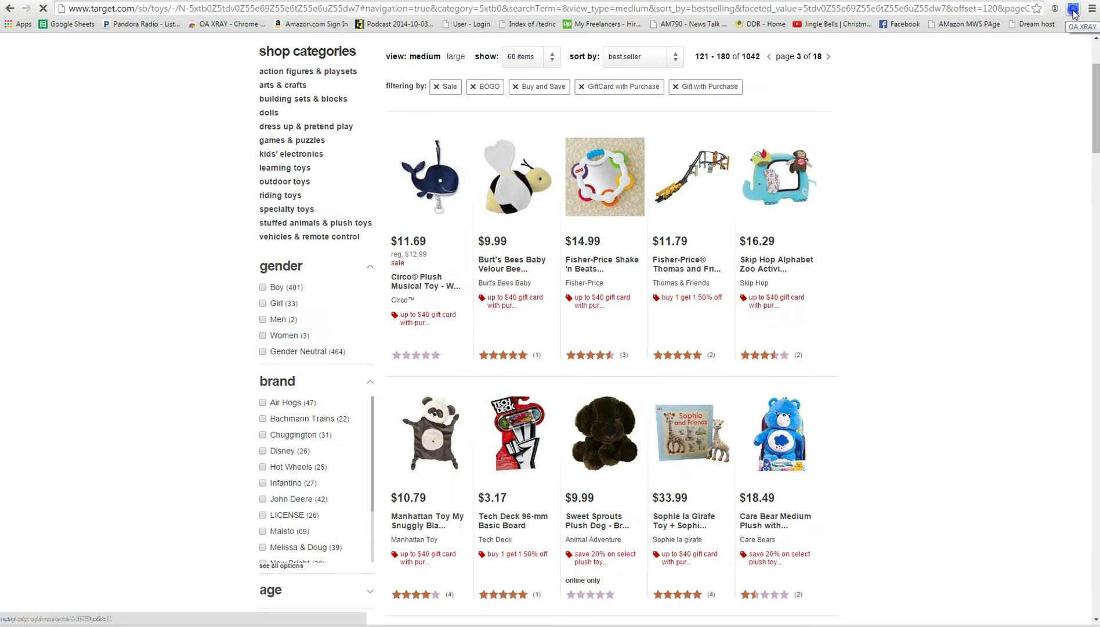
{"action": "left_click", "coordinate": [1074, 13]}
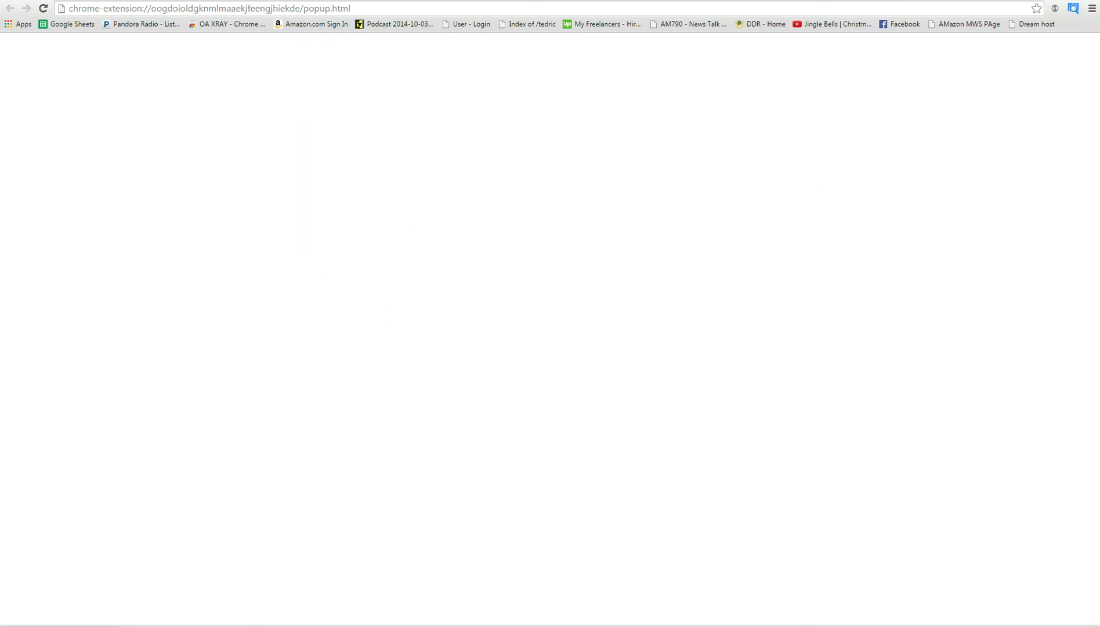
Step: Scan pages 4 and 5 of the Target toys sale listing with OA XRAY
{"action": "left_click", "coordinate": [830, 201]}
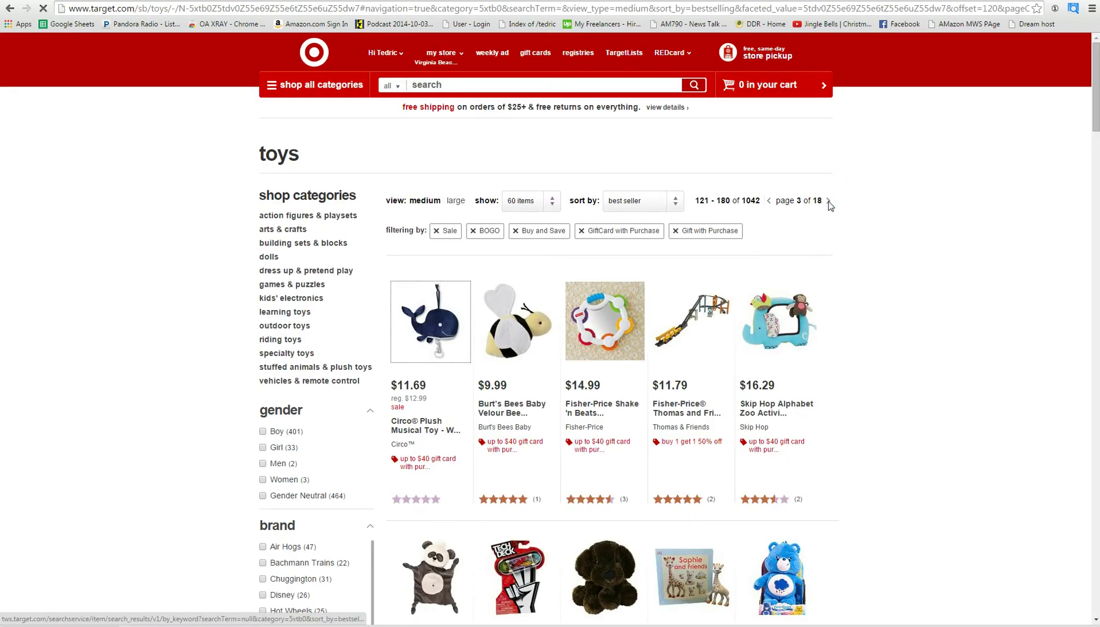
{"action": "left_click", "coordinate": [830, 202]}
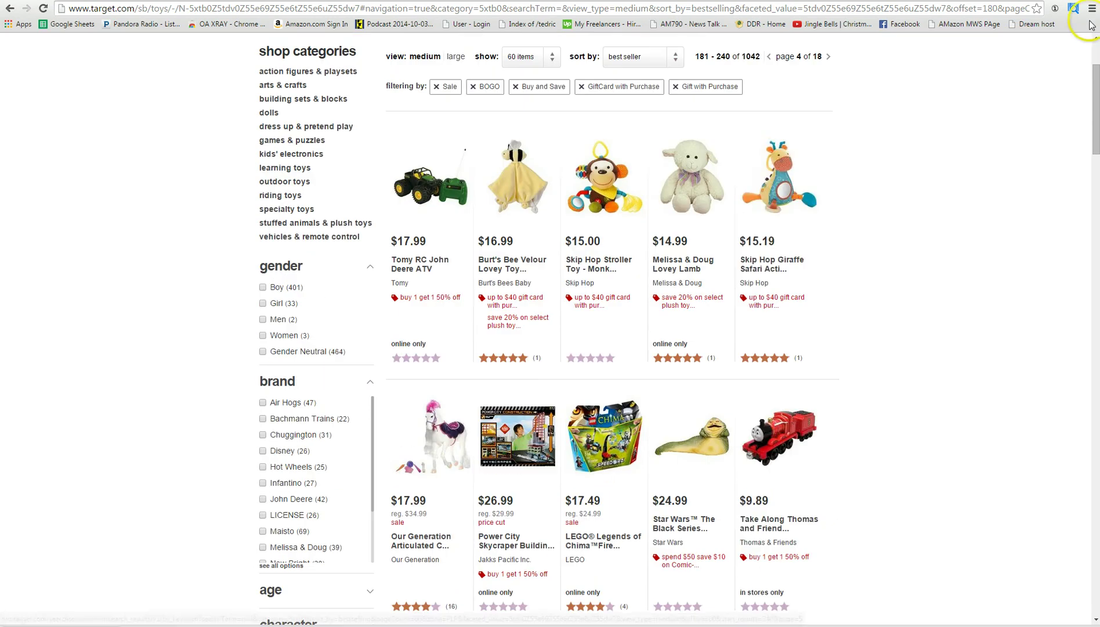
{"action": "left_click", "coordinate": [1074, 11]}
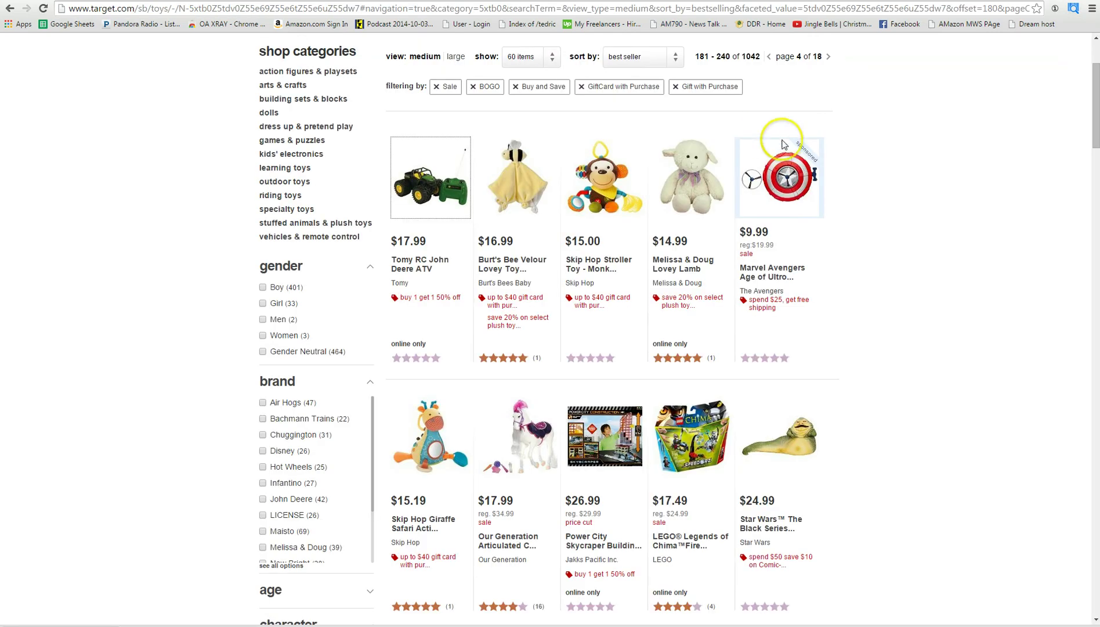
{"action": "left_click", "coordinate": [829, 200]}
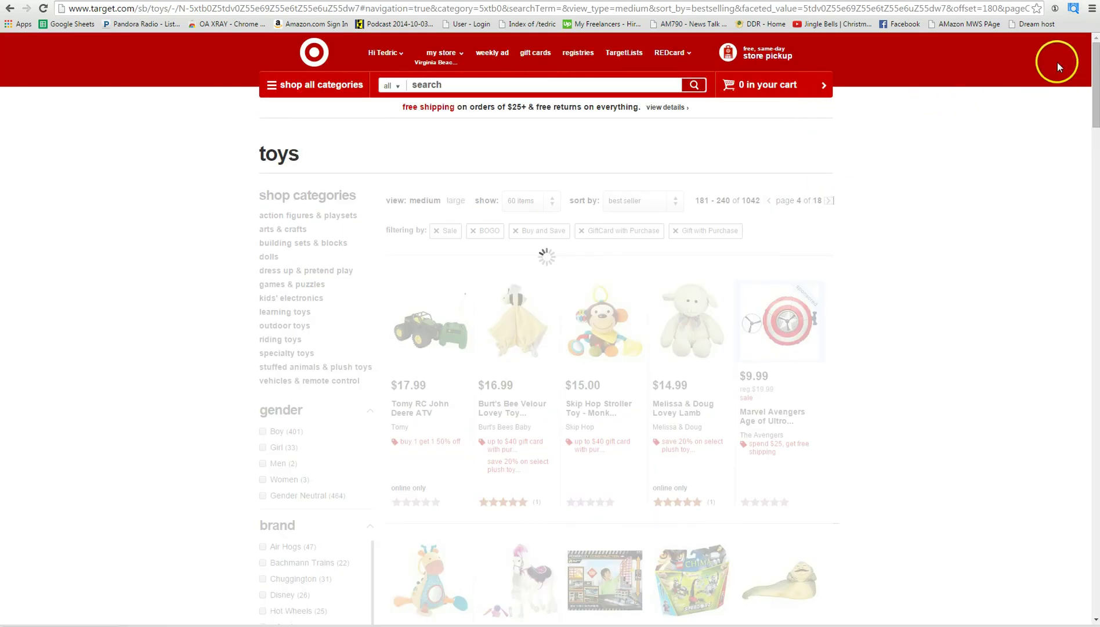
{"action": "left_click", "coordinate": [1074, 9]}
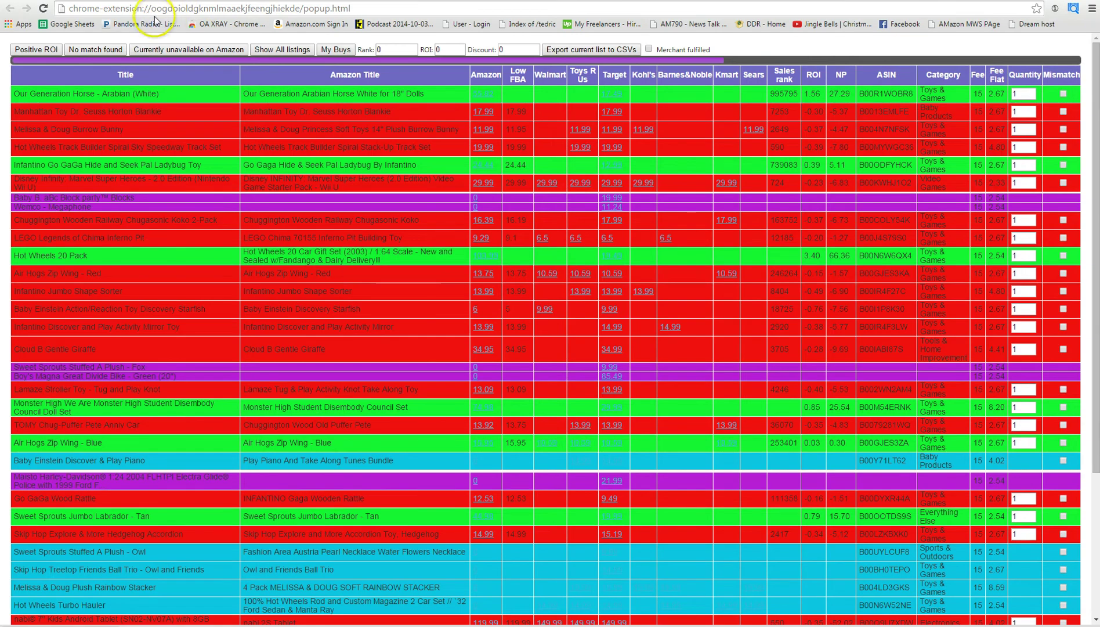
Step: Filter the scan results to positive ROI and open the Amazon and Target pages for Our Generation Horse - Arabian (White)
{"action": "left_click", "coordinate": [36, 51]}
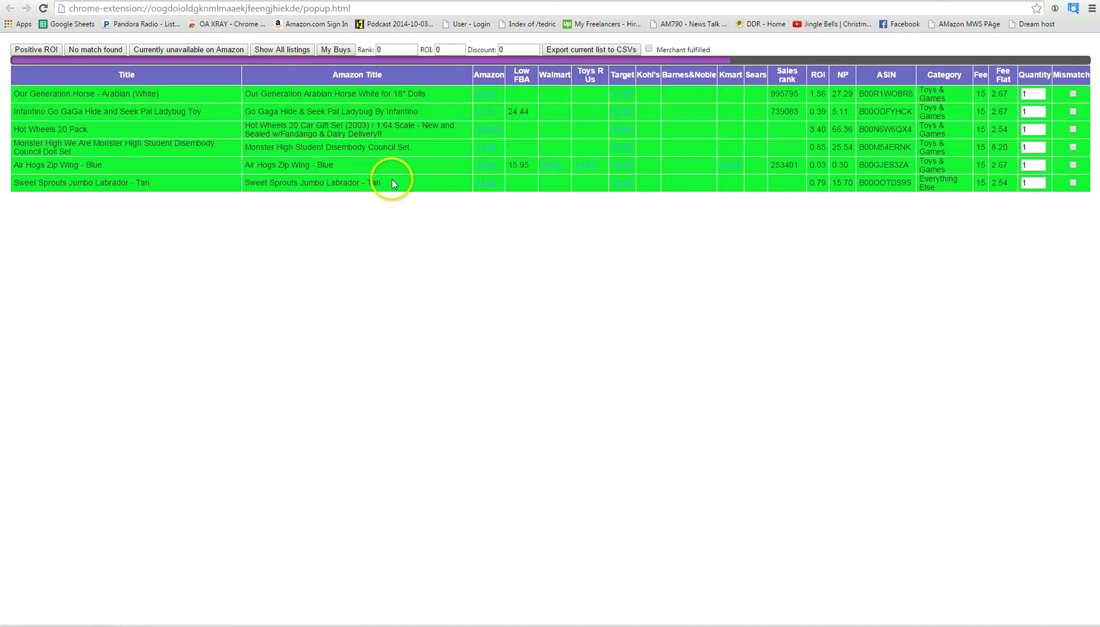
{"action": "left_click", "coordinate": [487, 96]}
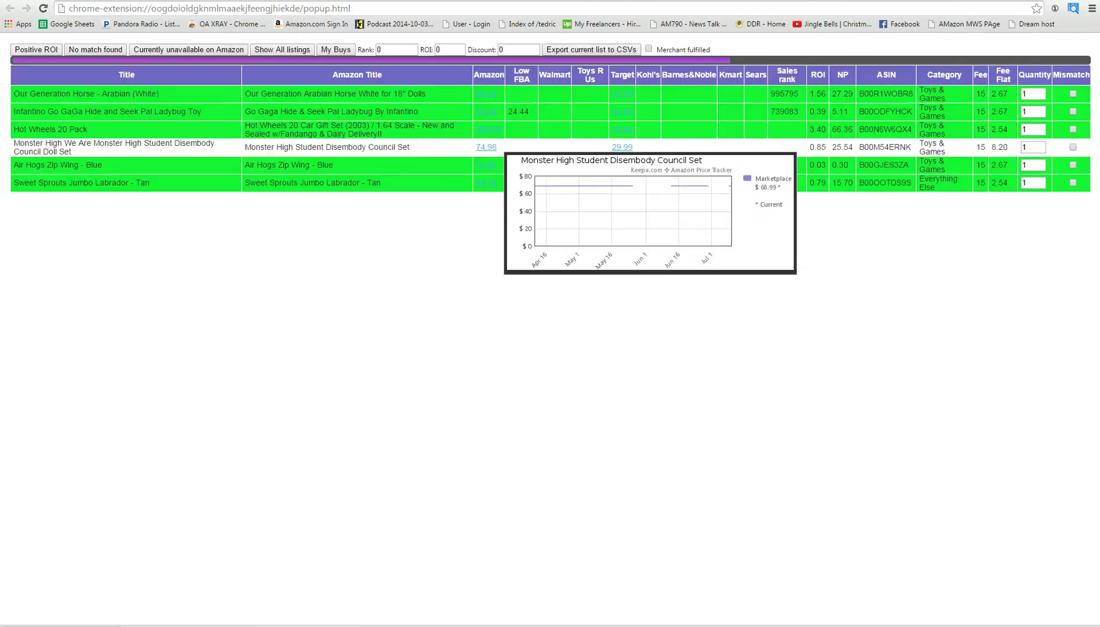
{"action": "left_click", "coordinate": [619, 95]}
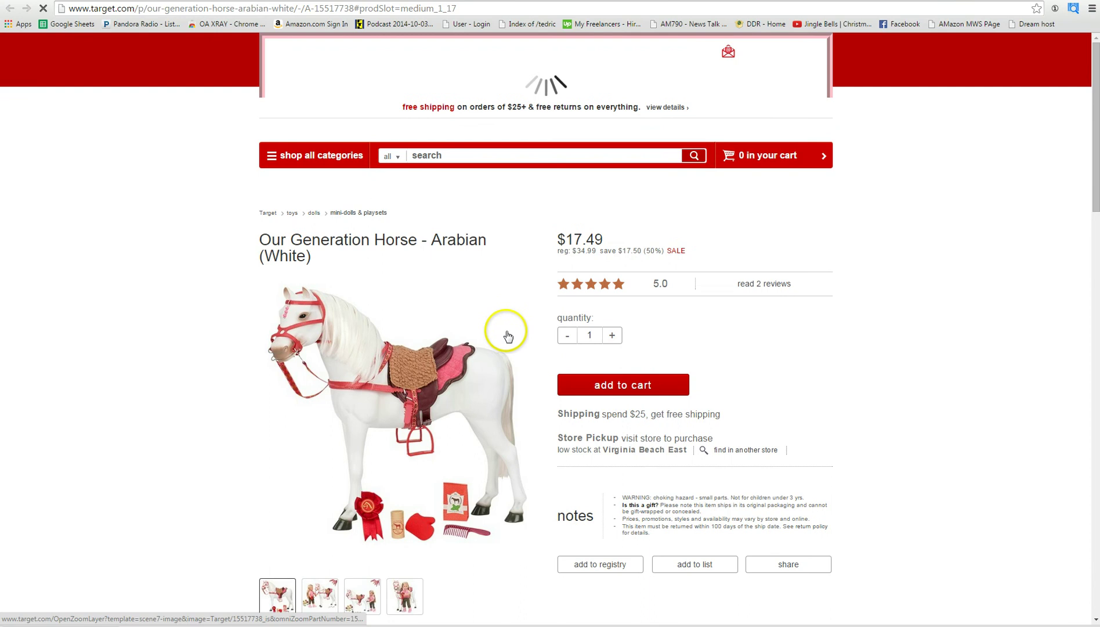
{"action": "mouse_move", "coordinate": [505, 336]}
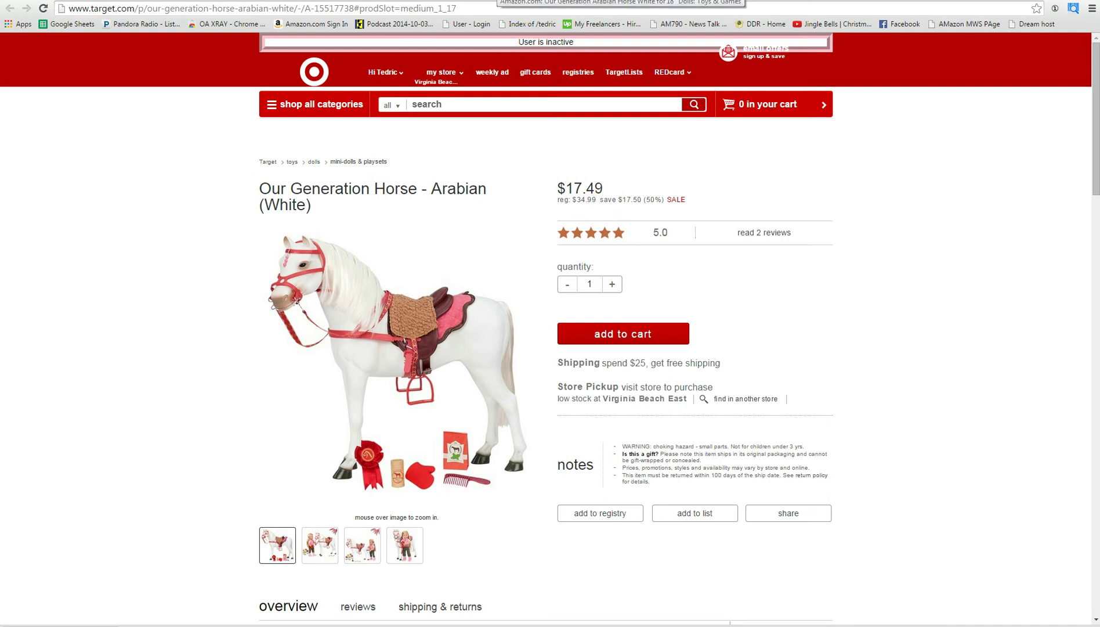
Step: Examine the price and price history on the Amazon page for the Our Generation Arabian Horse
{"action": "left_click", "coordinate": [499, 1]}
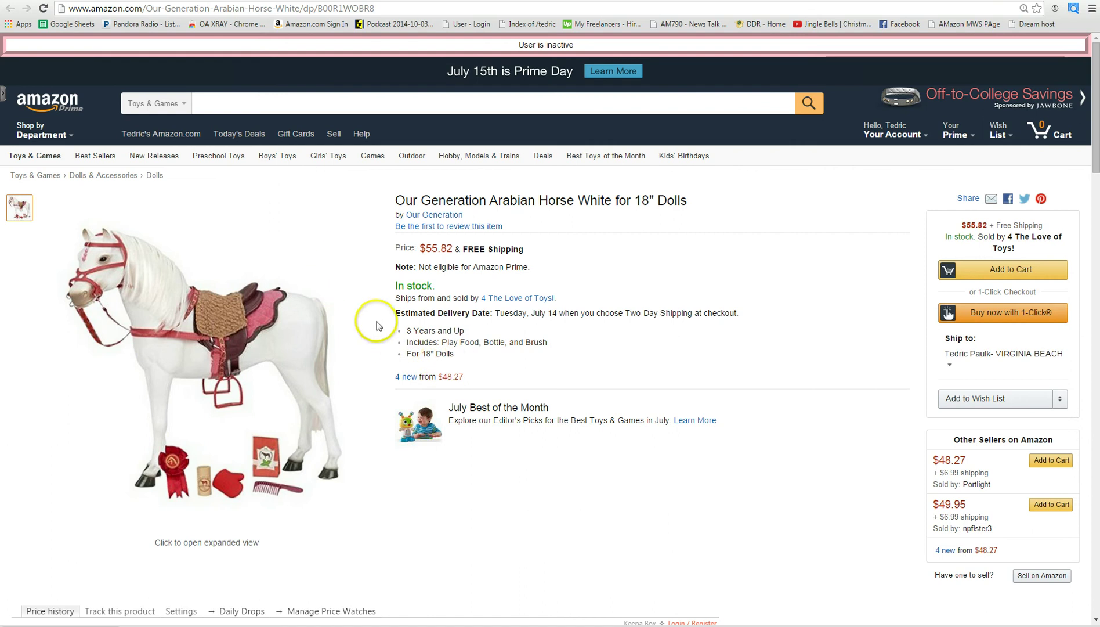
{"action": "scroll", "coordinate": [426, 361], "scroll_direction": "down", "scroll_amount": 5}
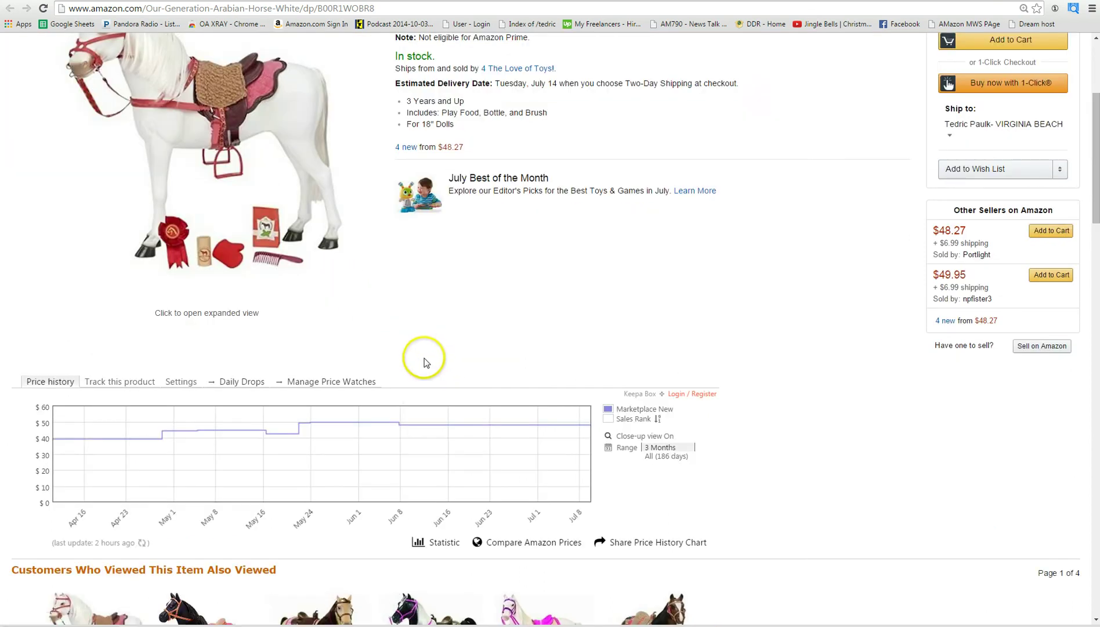
{"action": "scroll", "coordinate": [424, 358], "scroll_direction": "up", "scroll_amount": 5}
Step: Copy the product title "Our Generation Horse - Arabian (White)" from its Target page
{"action": "key", "text": "ctrl+Tab"}
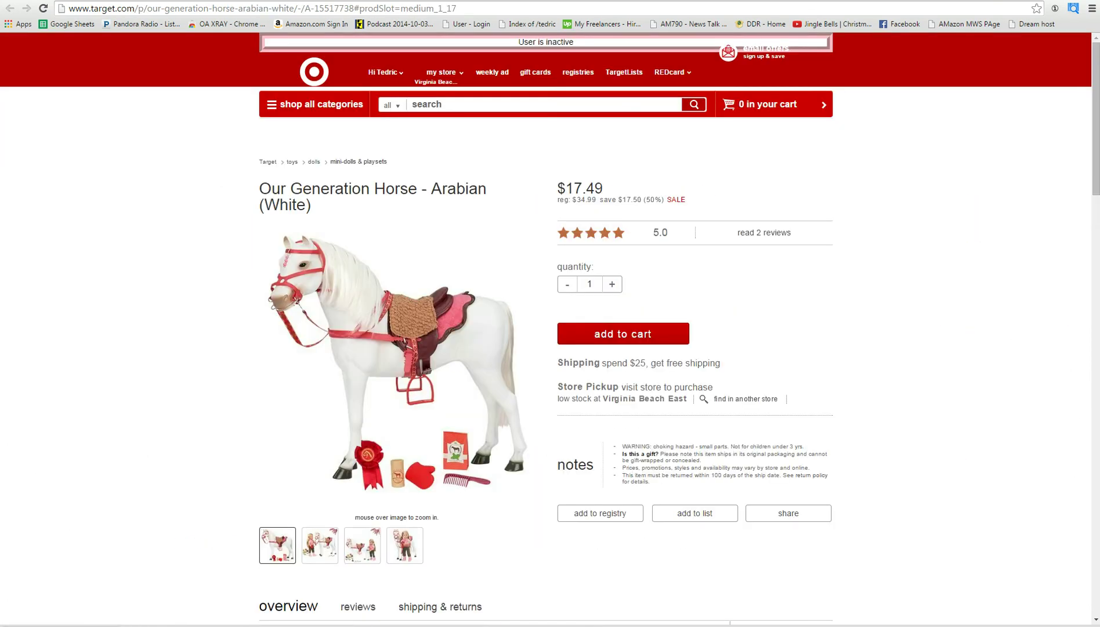
{"action": "left_click_drag", "start_coordinate": [319, 210], "coordinate": [259, 187]}
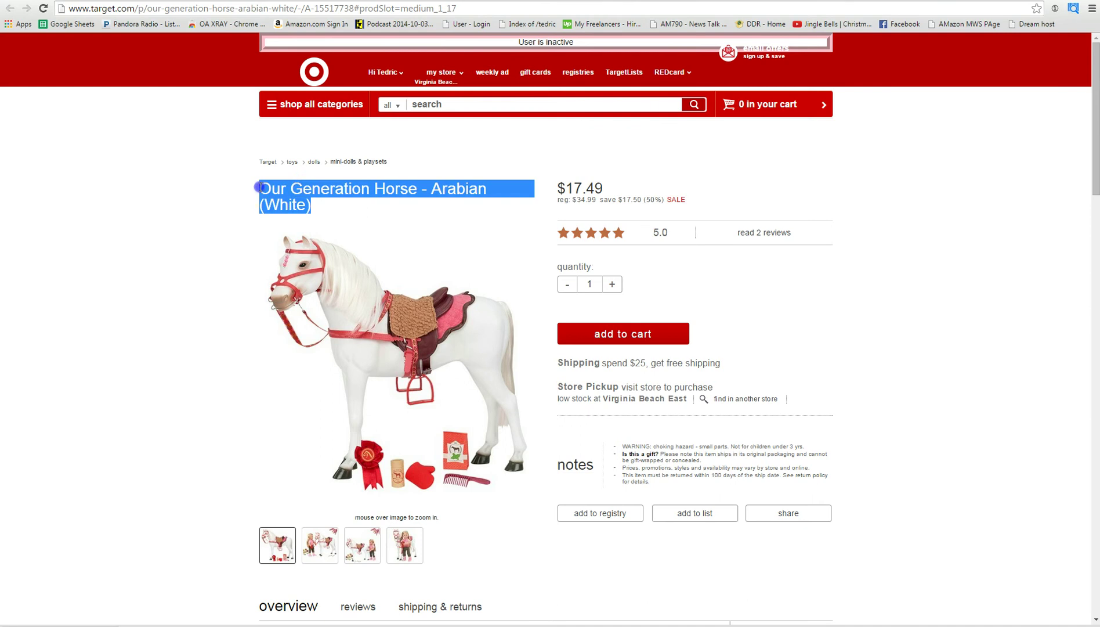
{"action": "right_click", "coordinate": [290, 197]}
{"action": "left_click", "coordinate": [308, 203]}
Step: Return to the horse's Amazon page and check its Best Sellers Rank in the product details
{"action": "key", "text": "ctrl+Tab"}
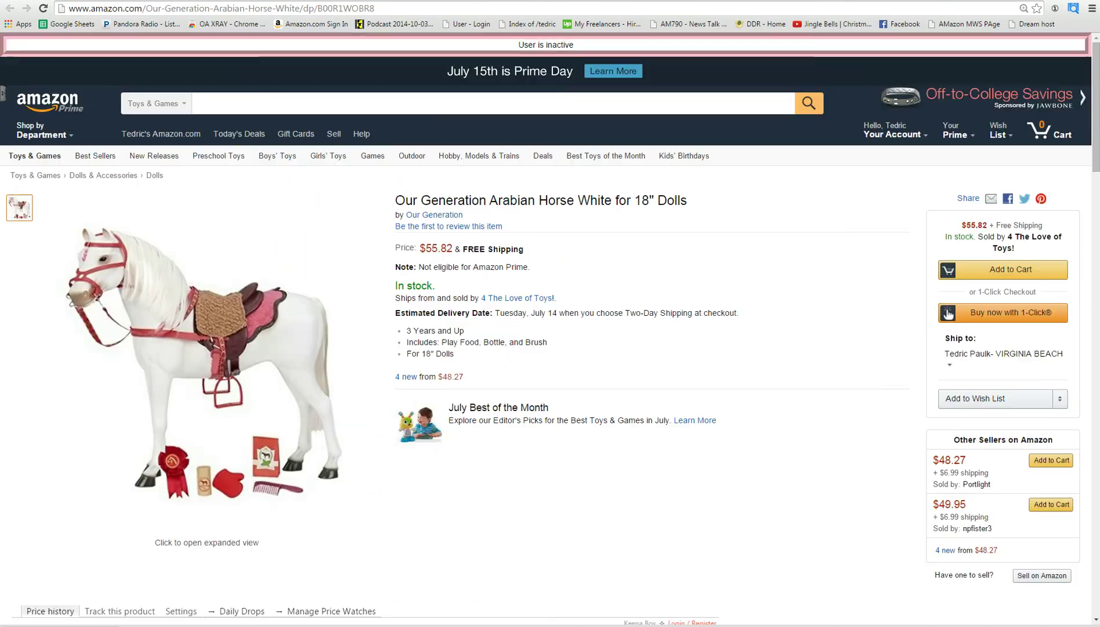
{"action": "scroll", "coordinate": [393, 283], "scroll_direction": "down", "scroll_amount": 20}
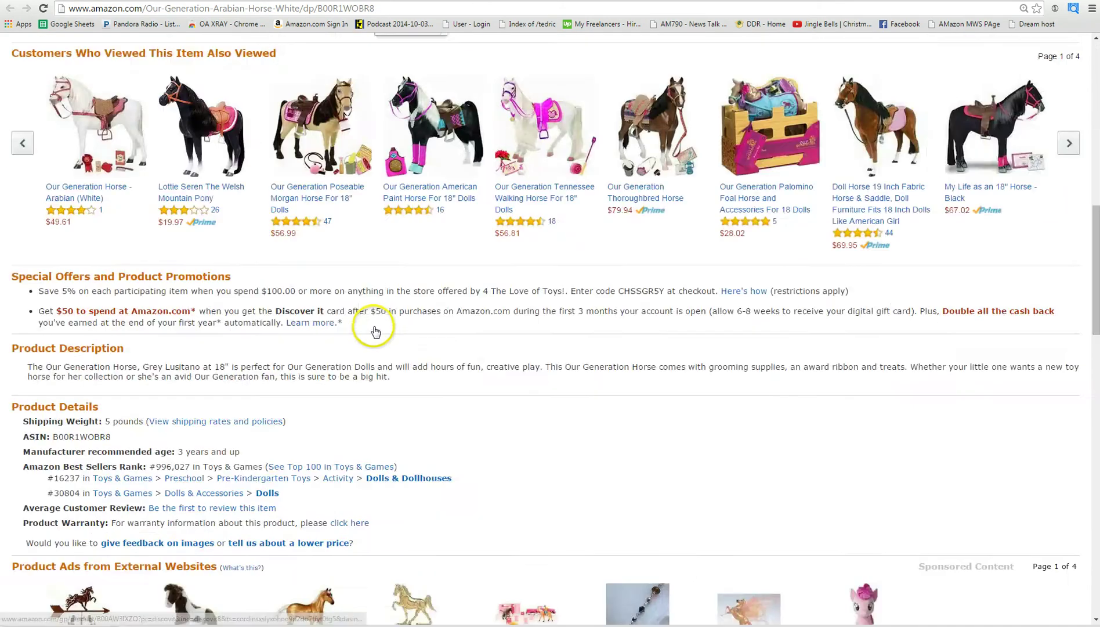
{"action": "scroll", "coordinate": [373, 334], "scroll_direction": "up", "scroll_amount": 5}
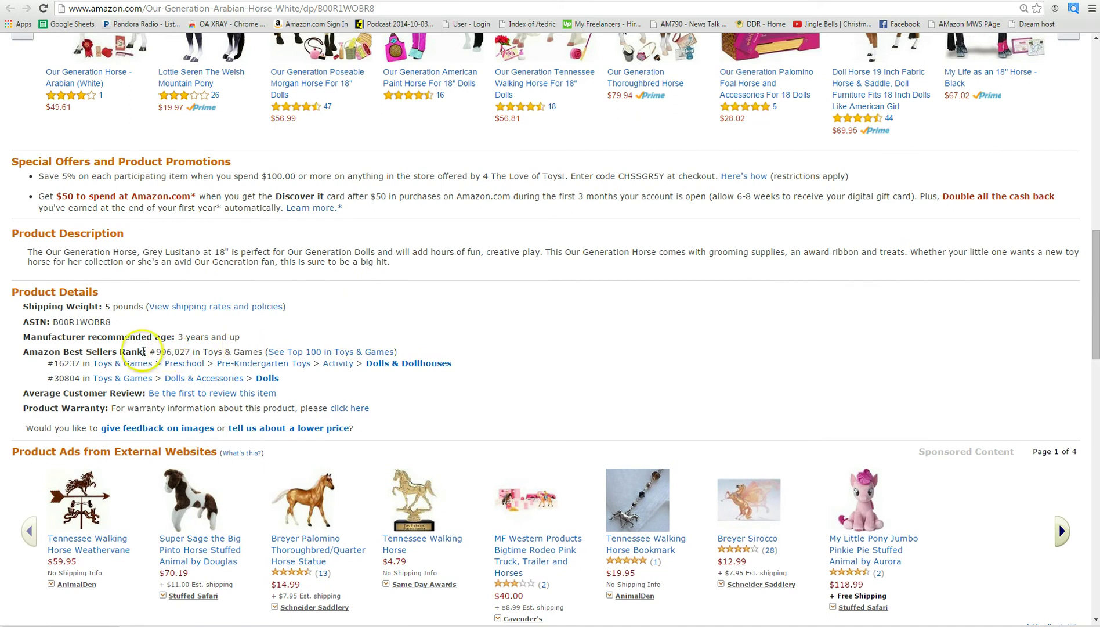
{"action": "scroll", "coordinate": [357, 314], "scroll_direction": "up", "scroll_amount": 15}
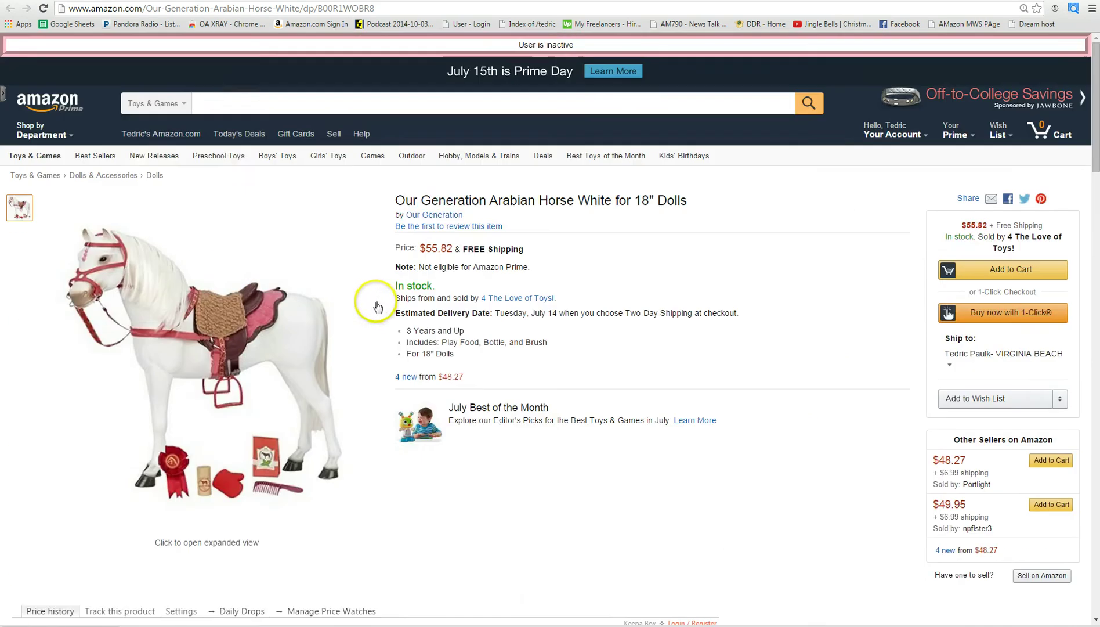
Step: Search Amazon Toys & Games for the copied title "Our Generation Horse - Arabian (White)" and open the listing with that exact name
{"action": "left_click", "coordinate": [213, 102]}
{"action": "right_click", "coordinate": [210, 98]}
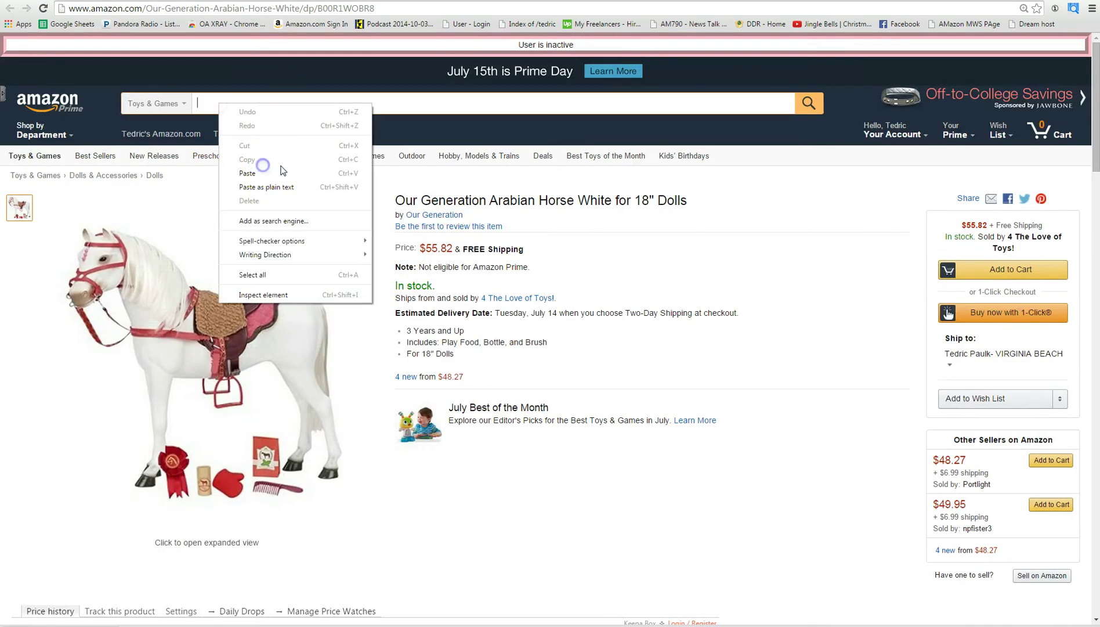
{"action": "left_click", "coordinate": [278, 170]}
{"action": "key", "text": "Return"}
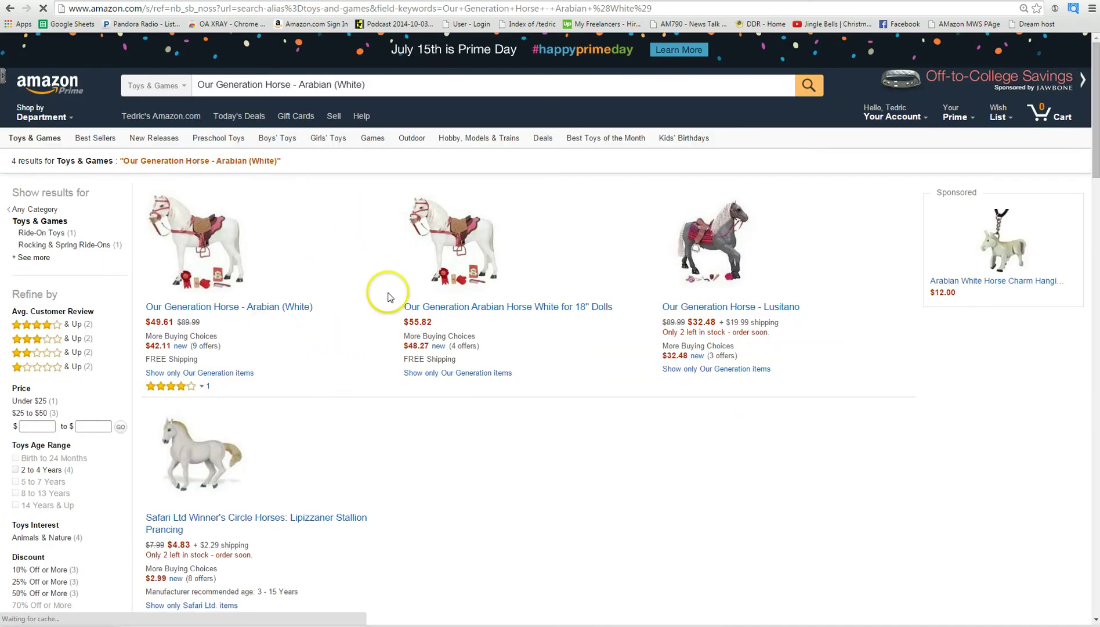
{"action": "left_click", "coordinate": [264, 310]}
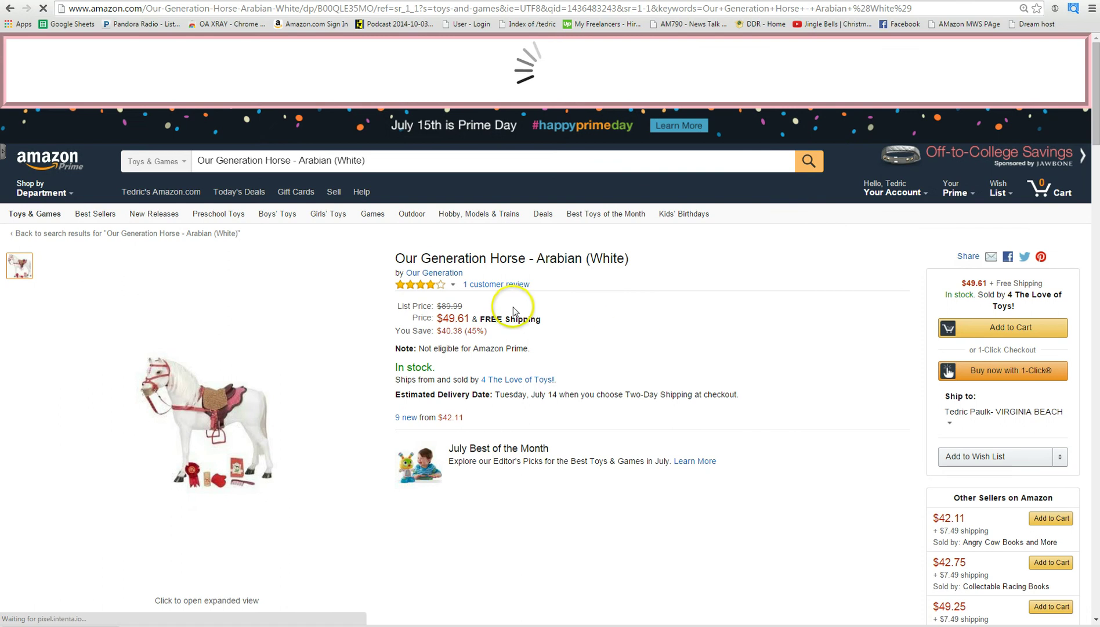
Step: Examine this Amazon listing's price history, Best Sellers Rank and customer rating breakdown
{"action": "scroll", "coordinate": [510, 306], "scroll_direction": "down", "scroll_amount": 3}
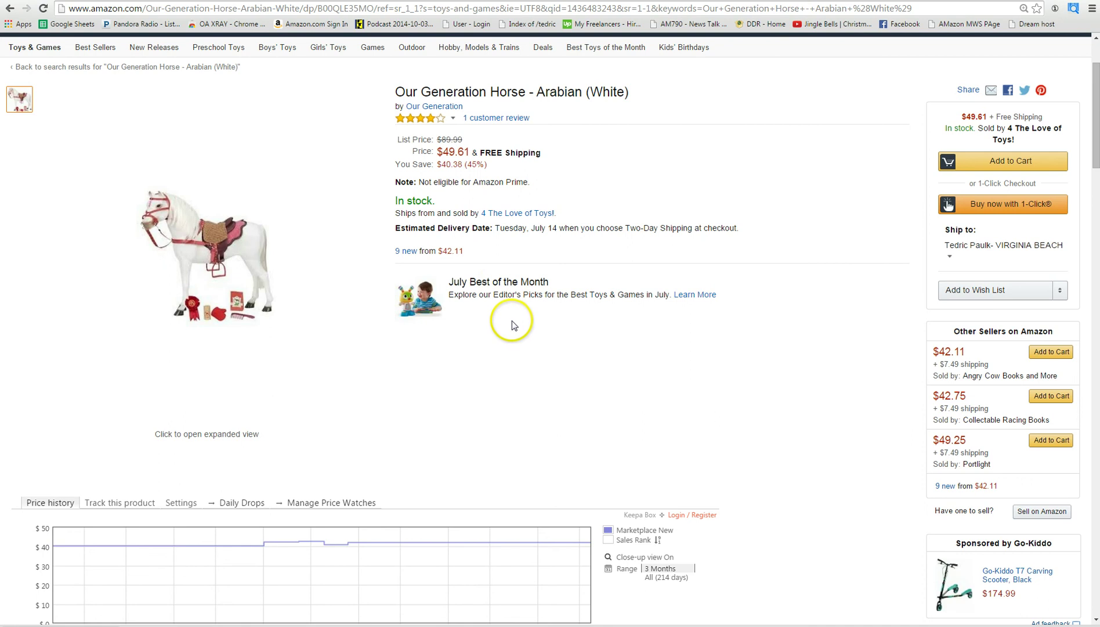
{"action": "scroll", "coordinate": [293, 267], "scroll_direction": "down", "scroll_amount": 5}
{"action": "scroll", "coordinate": [296, 270], "scroll_direction": "down", "scroll_amount": 7}
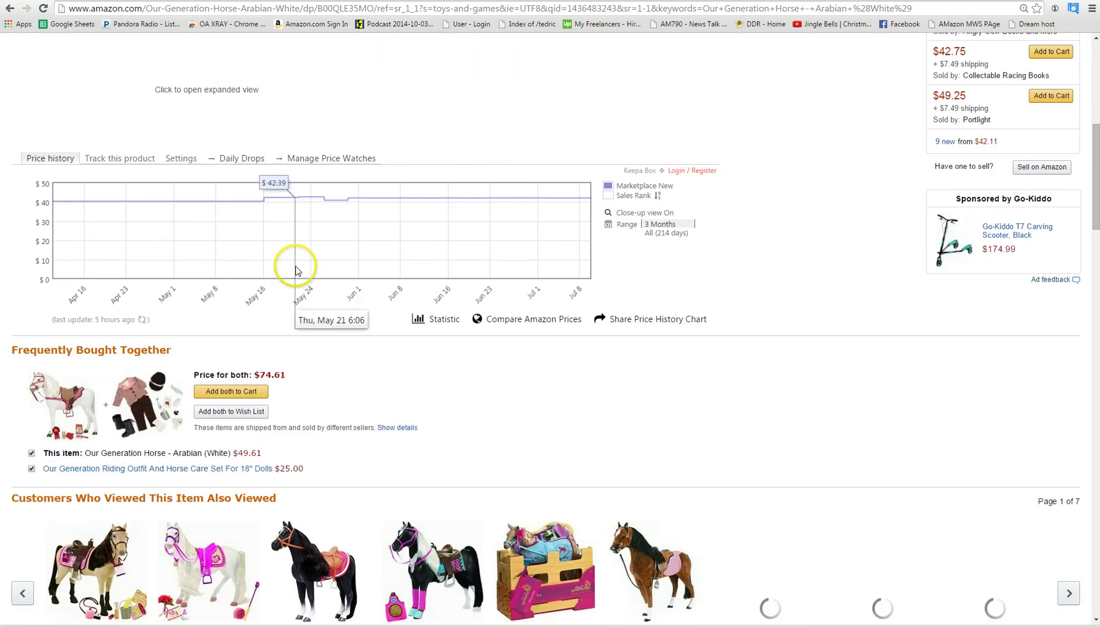
{"action": "scroll", "coordinate": [295, 271], "scroll_direction": "down", "scroll_amount": 2}
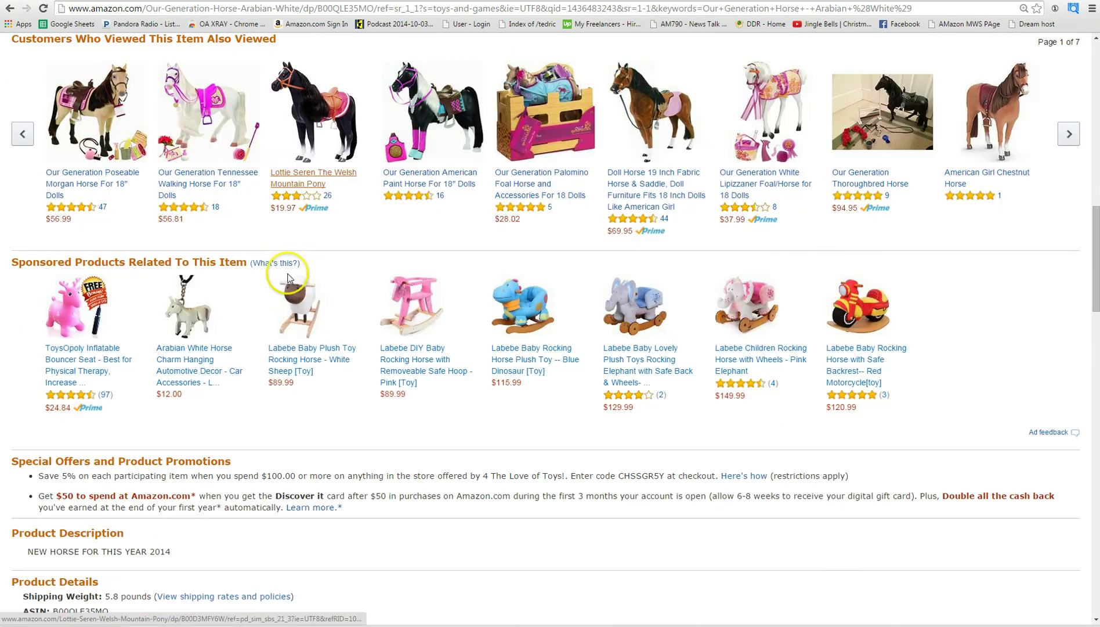
{"action": "scroll", "coordinate": [285, 272], "scroll_direction": "down", "scroll_amount": 5}
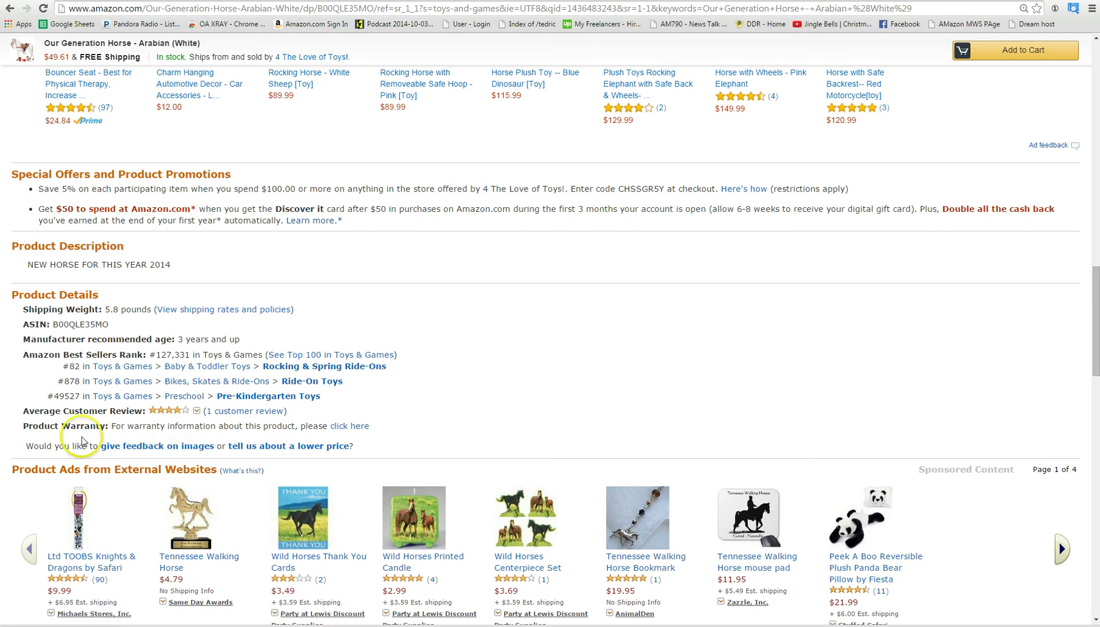
{"action": "scroll", "coordinate": [104, 392], "scroll_direction": "up", "scroll_amount": 20}
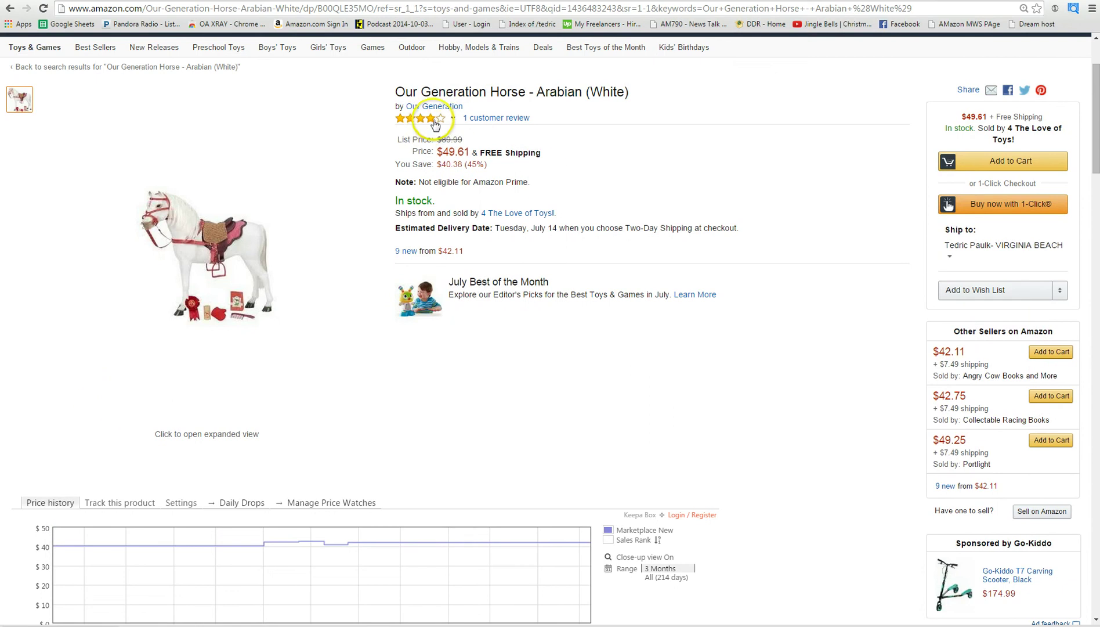
{"action": "mouse_move", "coordinate": [431, 124]}
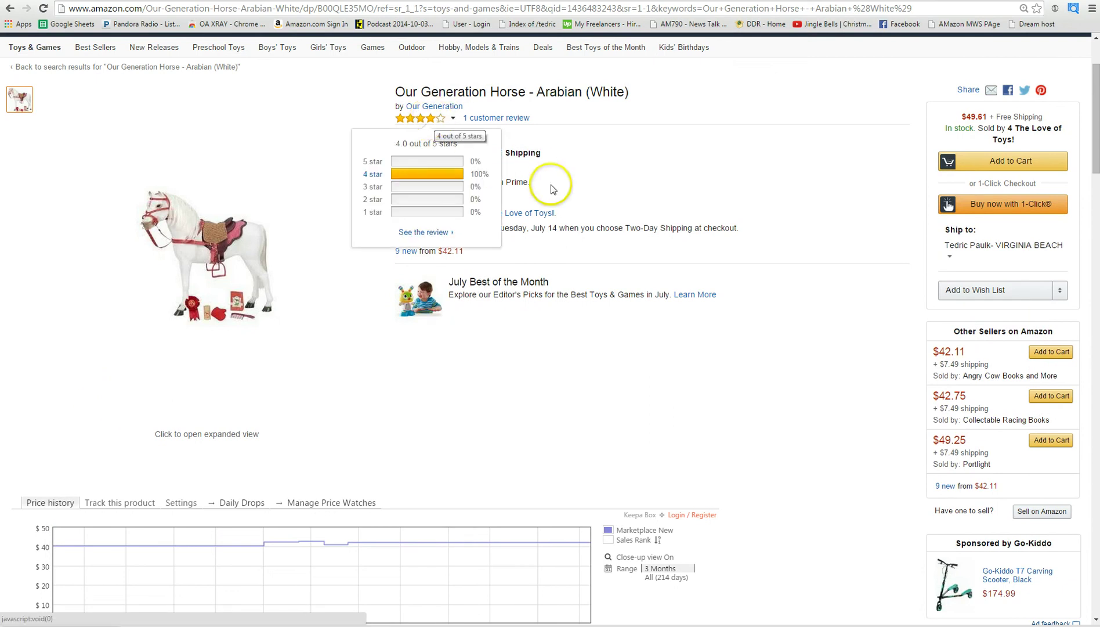
Step: Compare the horse's price history with the other sellers' offers and check its shipping weight in the product details
{"action": "scroll", "coordinate": [473, 296], "scroll_direction": "down", "scroll_amount": 4}
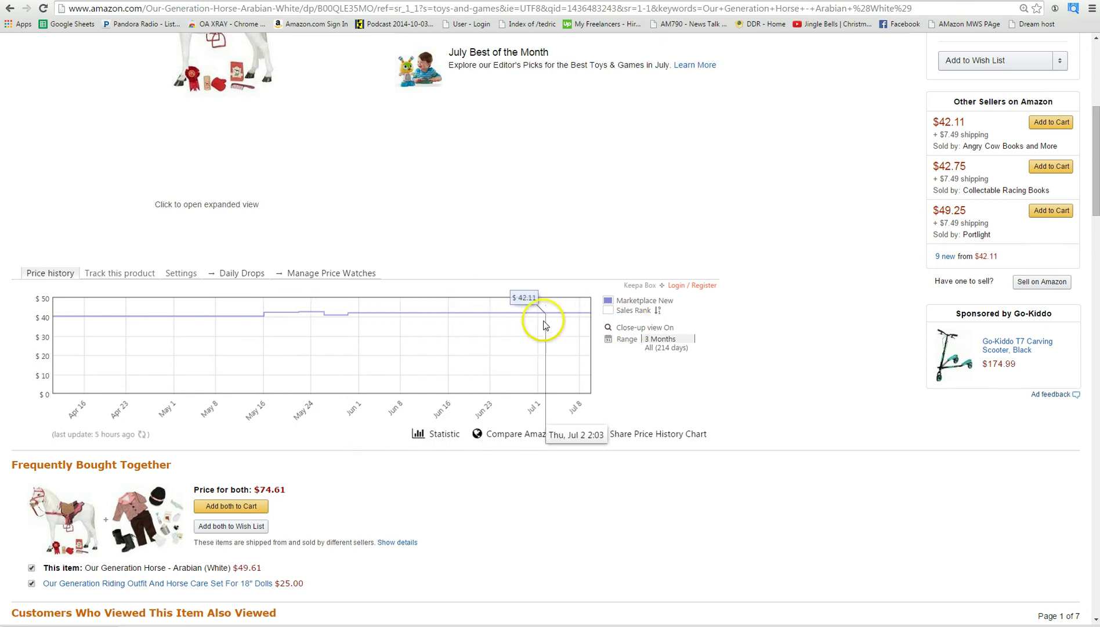
{"action": "mouse_move", "coordinate": [977, 140]}
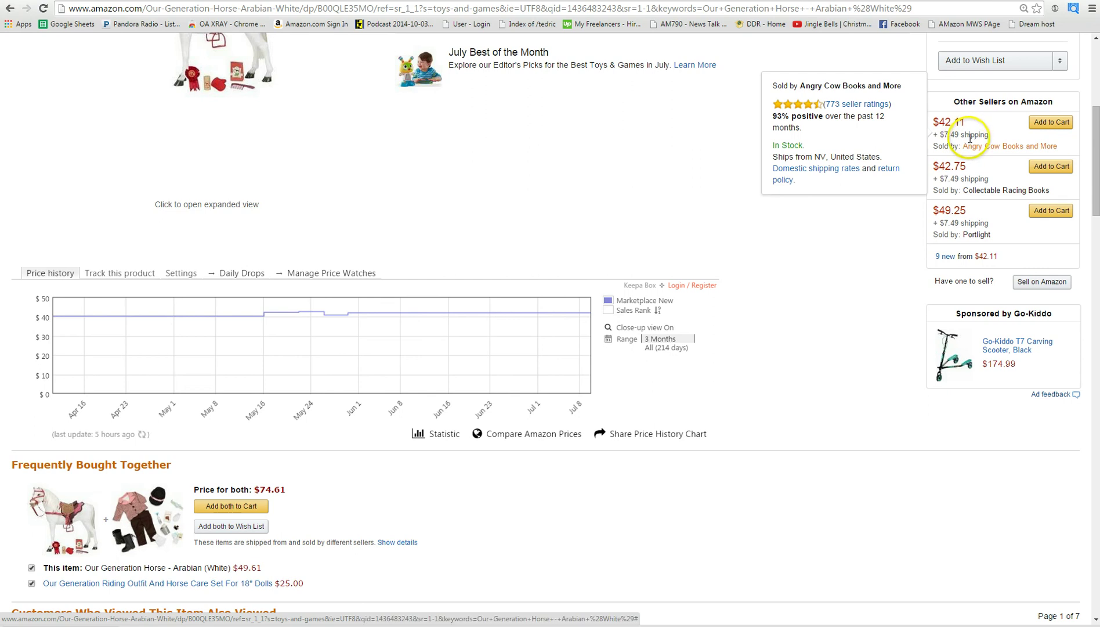
{"action": "scroll", "coordinate": [544, 231], "scroll_direction": "up", "scroll_amount": 4}
{"action": "scroll", "coordinate": [543, 231], "scroll_direction": "down", "scroll_amount": 15}
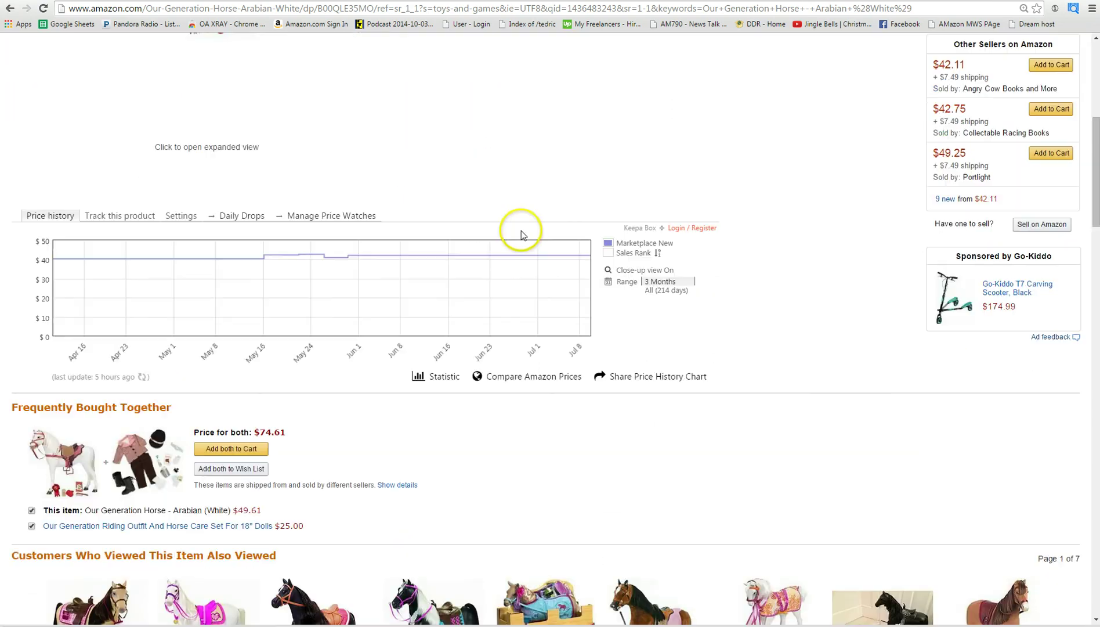
{"action": "scroll", "coordinate": [509, 233], "scroll_direction": "down", "scroll_amount": 1}
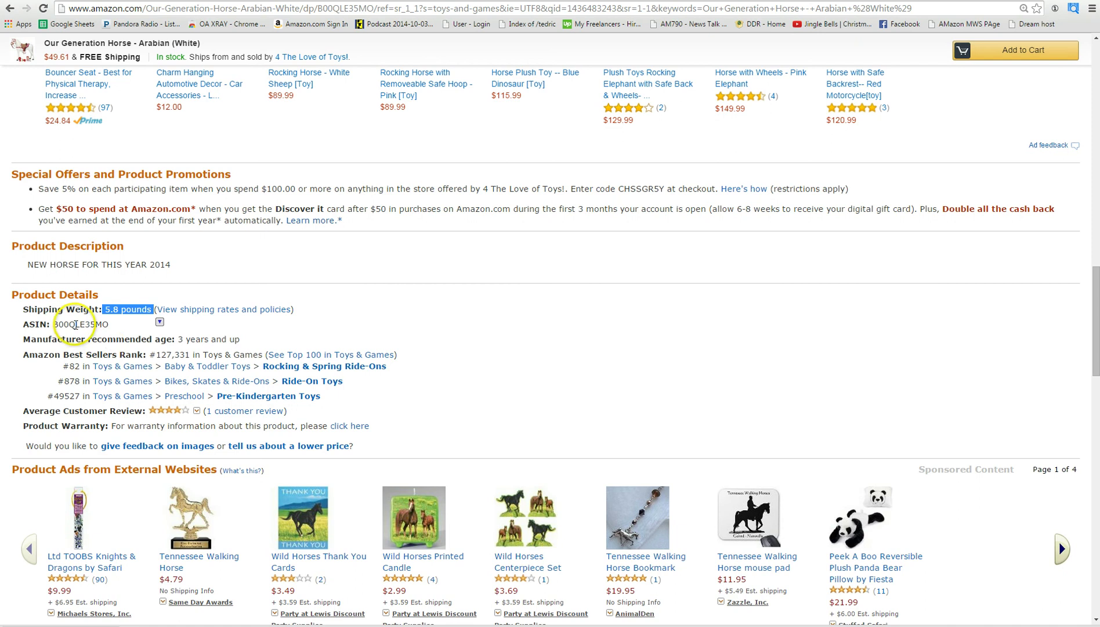
Step: Copy the ASIN B00QLE35MO from the product details of the Amazon listing
{"action": "double_click", "coordinate": [76, 324]}
{"action": "right_click", "coordinate": [85, 325]}
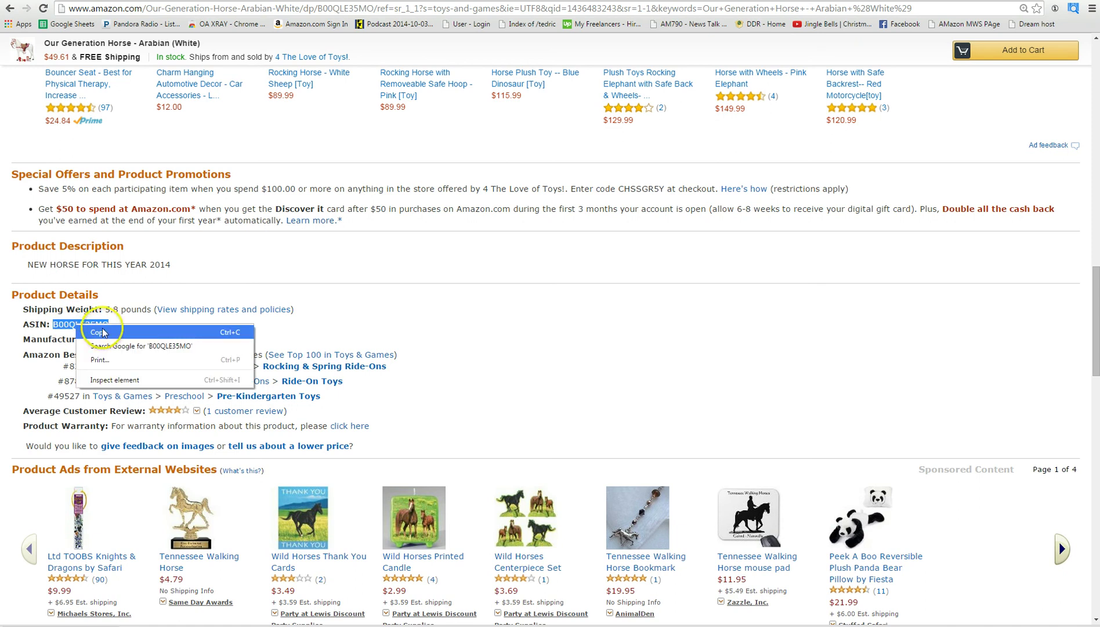
{"action": "left_click", "coordinate": [100, 333]}
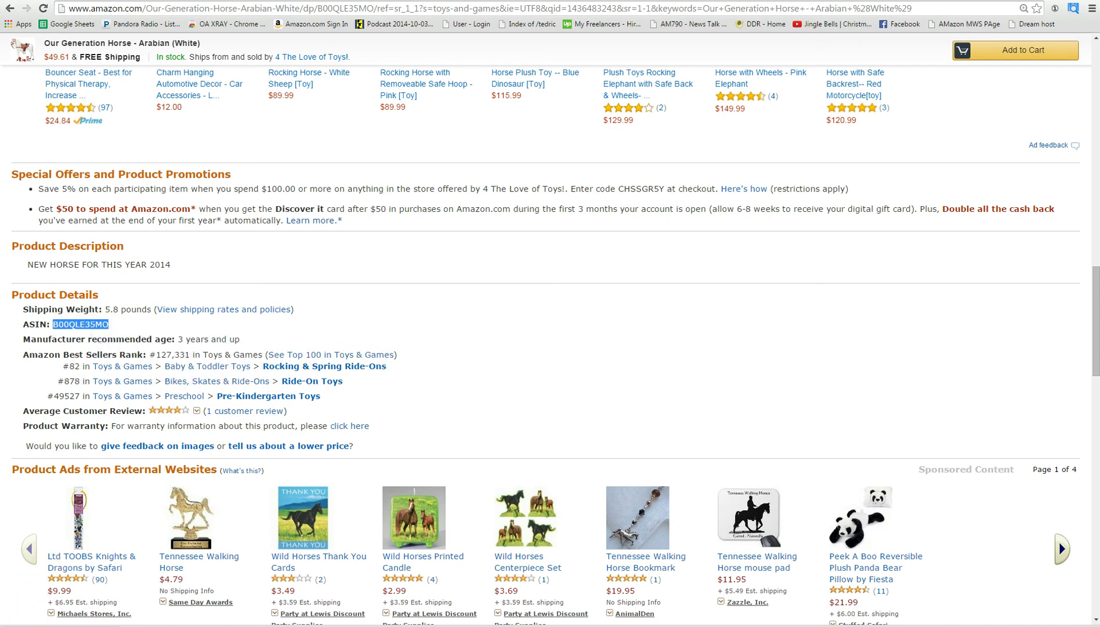
Step: Look up the copied ASIN B00QLE35MO in the Fulfillment by Amazon Revenue Calculator
{"action": "key", "text": "ctrl+Tab"}
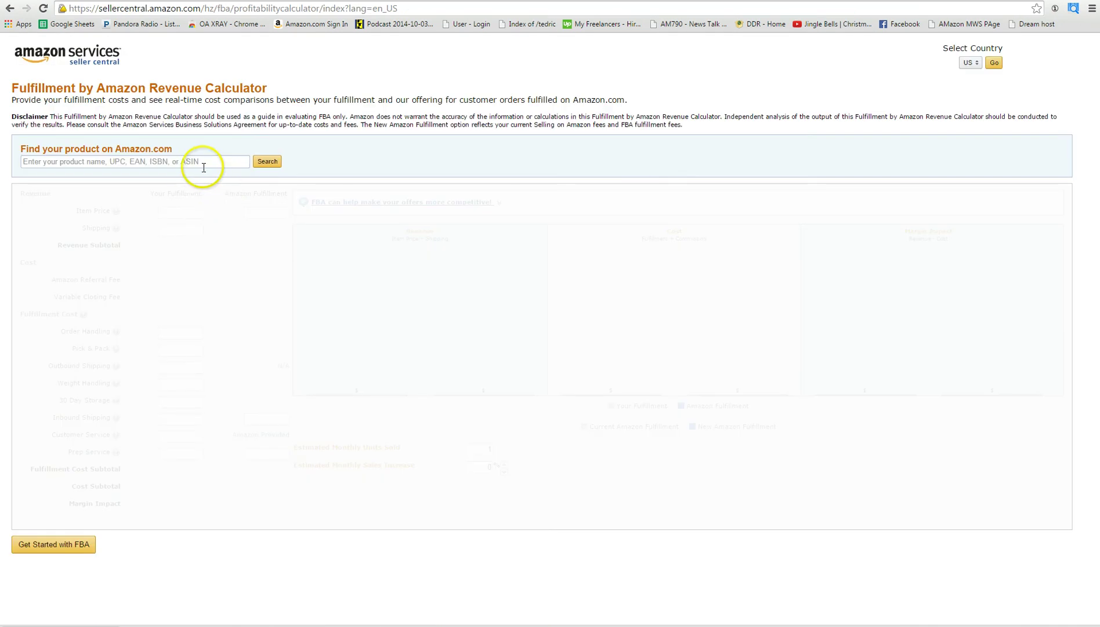
{"action": "left_click", "coordinate": [180, 160]}
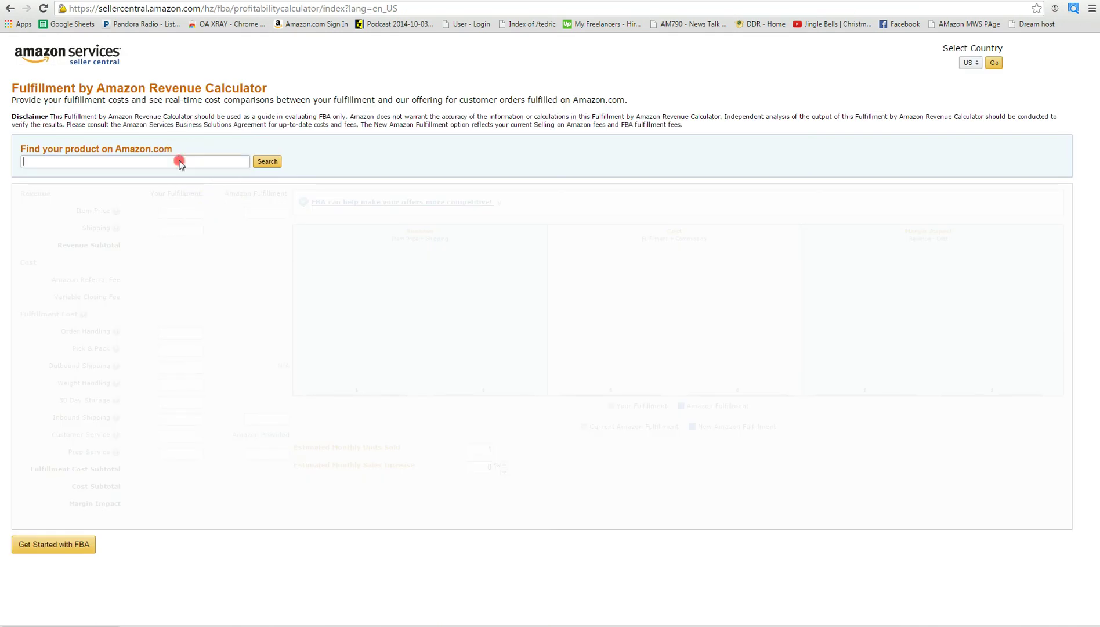
{"action": "right_click", "coordinate": [180, 161]}
{"action": "left_click", "coordinate": [204, 218]}
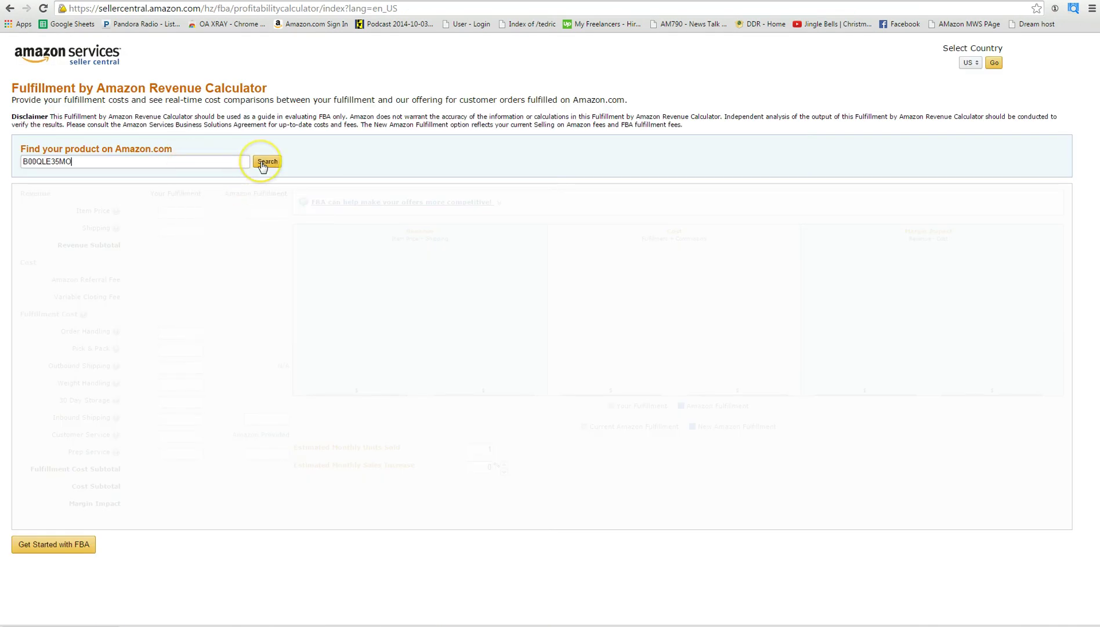
{"action": "left_click", "coordinate": [264, 163]}
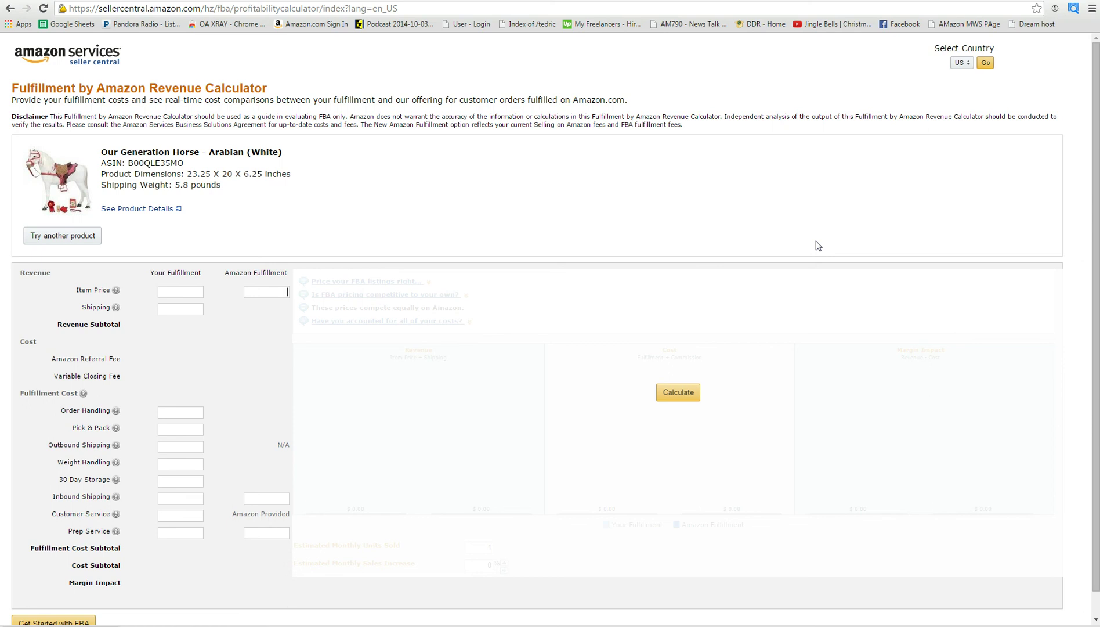
Step: Calculate the Amazon Fulfillment margin with an item price of 55.99 and a prep service cost of 17.99
{"action": "type", "text": "55.99"}
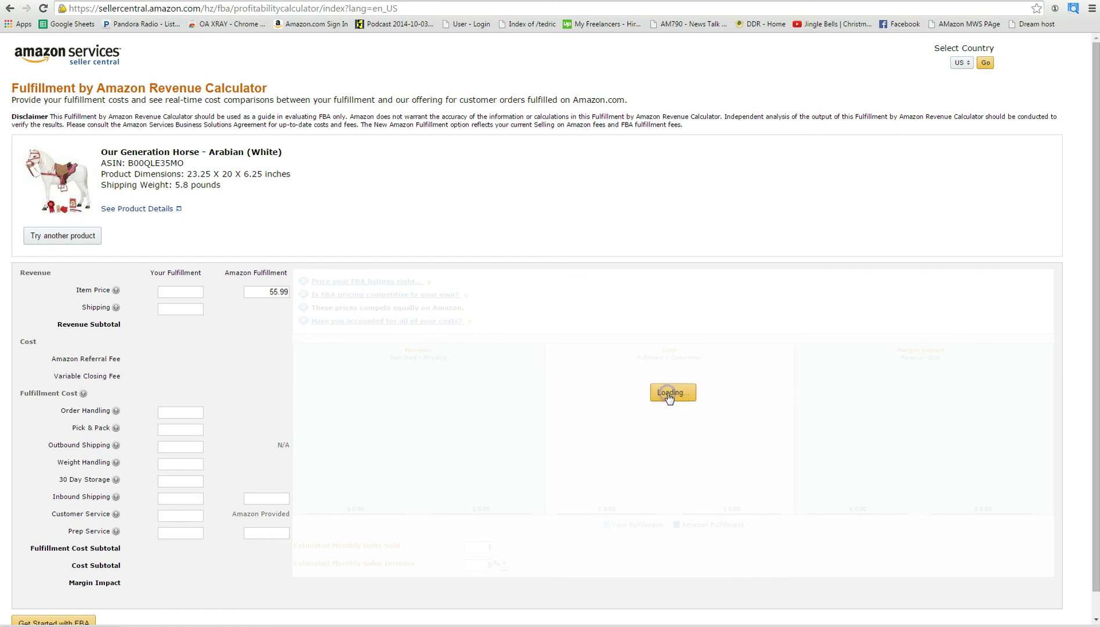
{"action": "scroll", "coordinate": [321, 460], "scroll_direction": "down", "scroll_amount": 1}
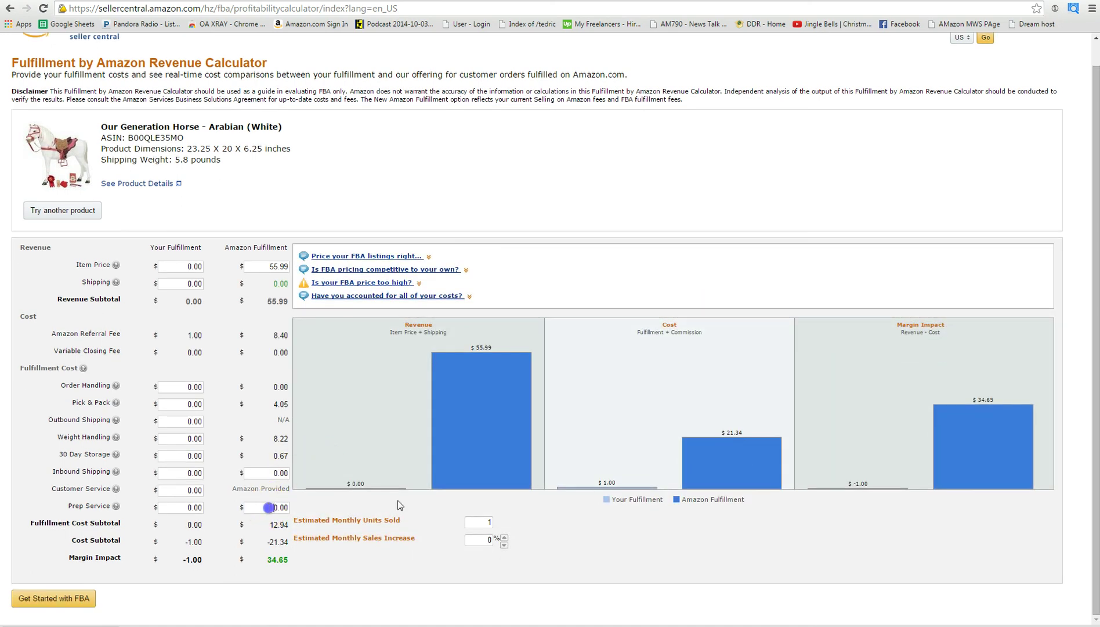
{"action": "type", "text": "17.99"}
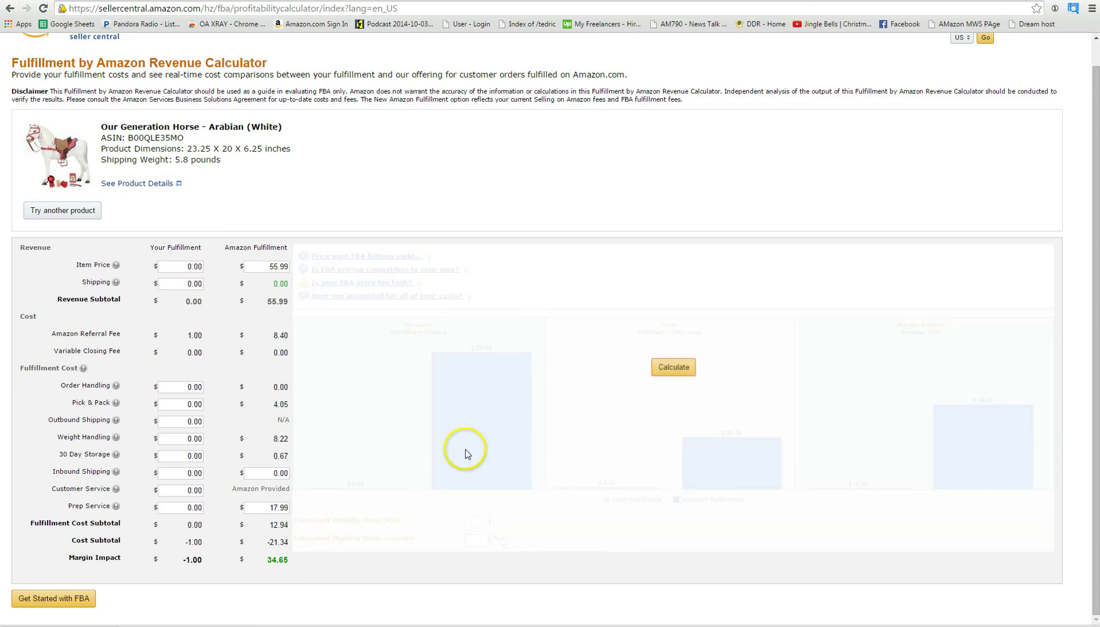
{"action": "left_click", "coordinate": [672, 376]}
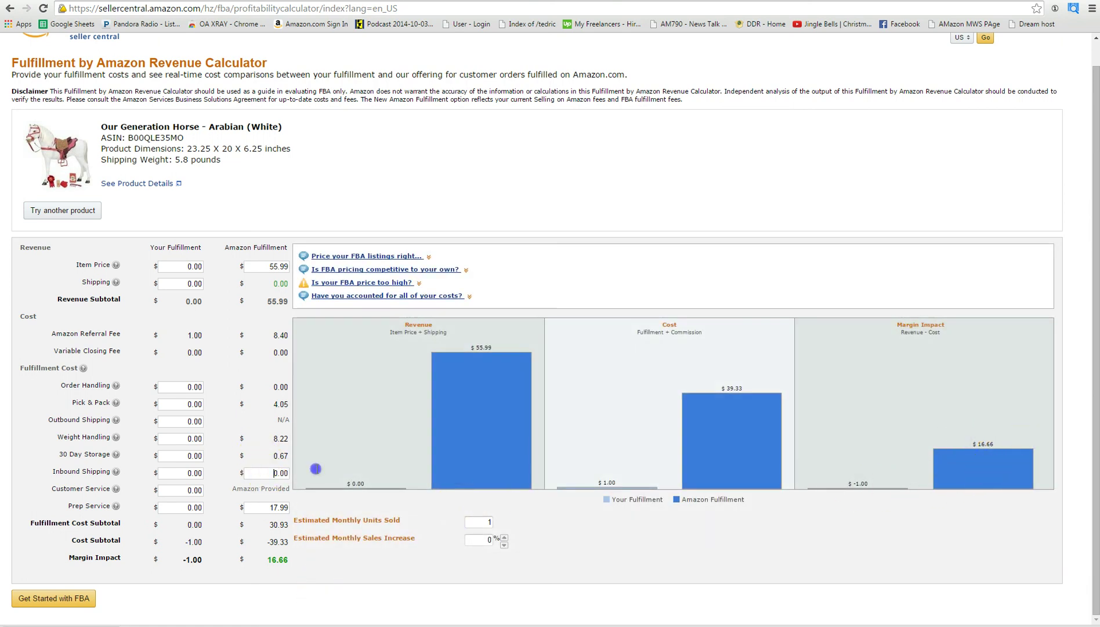
Step: Review the inbound shipping cost entry and the product's dimensions and shipping weight in the calculator
{"action": "left_click_drag", "start_coordinate": [273, 473], "coordinate": [316, 468]}
{"action": "left_click_drag", "start_coordinate": [185, 148], "coordinate": [294, 150]}
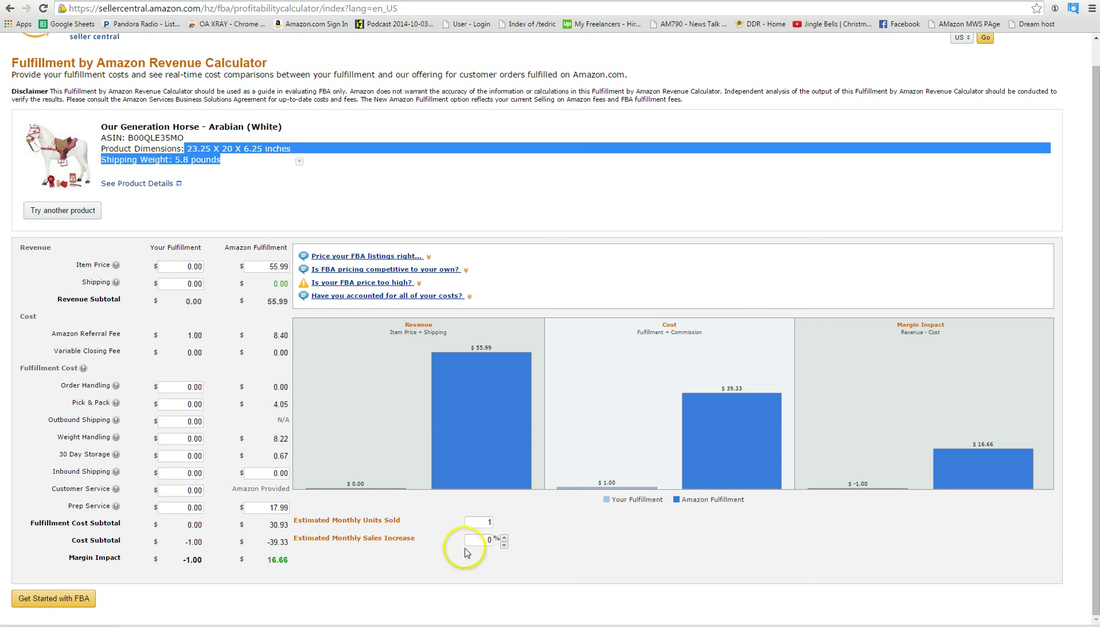
{"action": "left_click", "coordinate": [361, 539]}
Step: Return to the horse's Amazon listing and review its price, price history, related horses and Best Sellers Rank
{"action": "key", "text": "ctrl+Tab"}
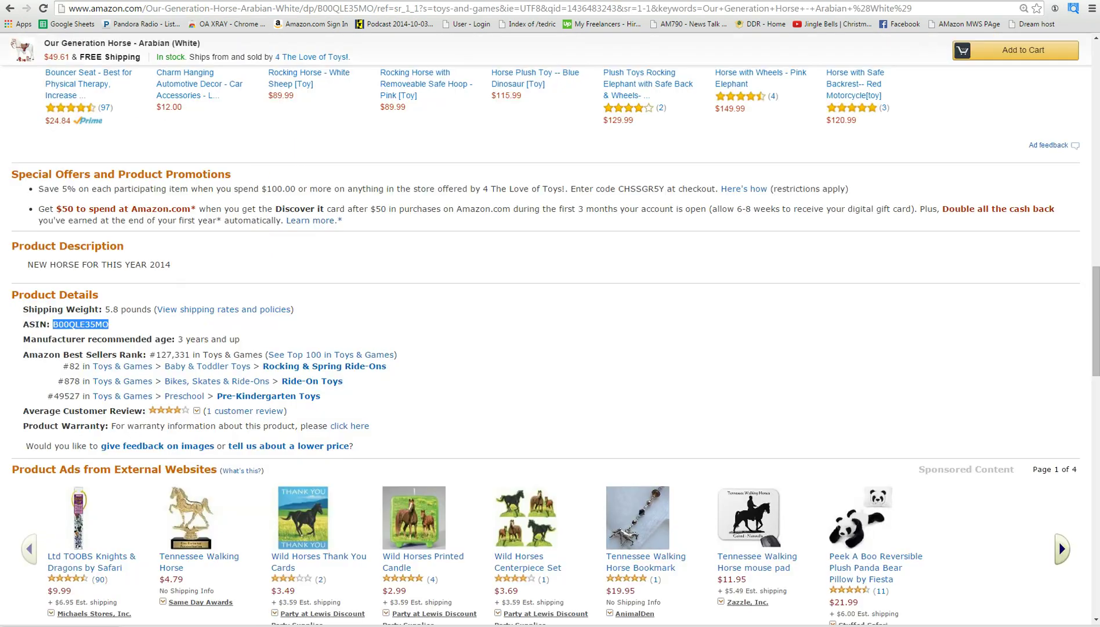
{"action": "scroll", "coordinate": [221, 301], "scroll_direction": "up", "scroll_amount": 5}
{"action": "scroll", "coordinate": [218, 305], "scroll_direction": "up", "scroll_amount": 12}
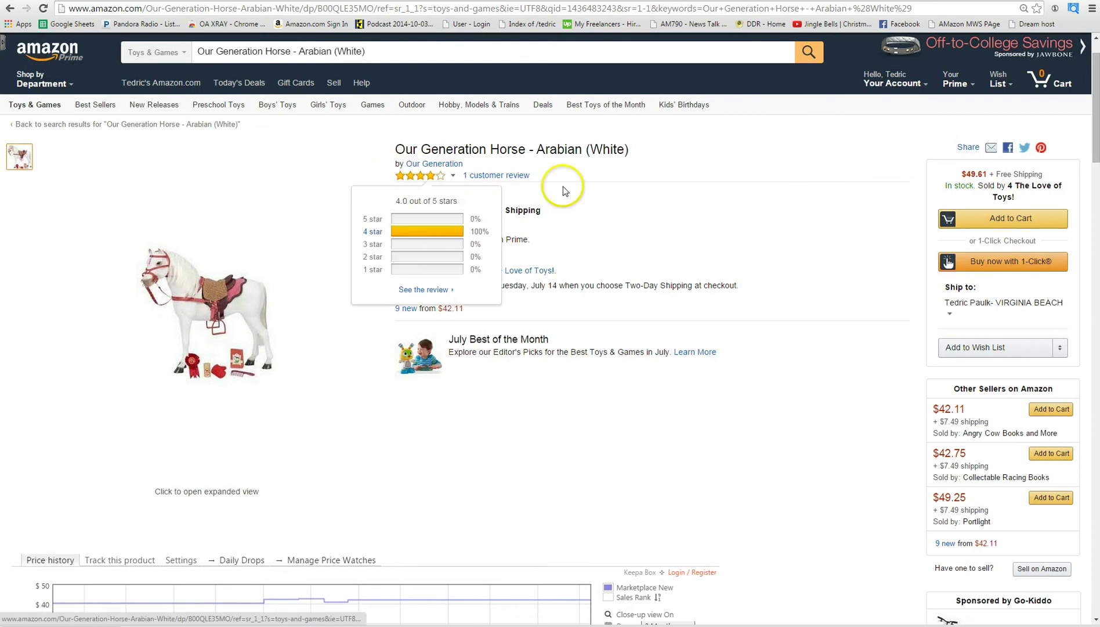
{"action": "scroll", "coordinate": [546, 223], "scroll_direction": "down", "scroll_amount": 5}
{"action": "scroll", "coordinate": [545, 223], "scroll_direction": "down", "scroll_amount": 1}
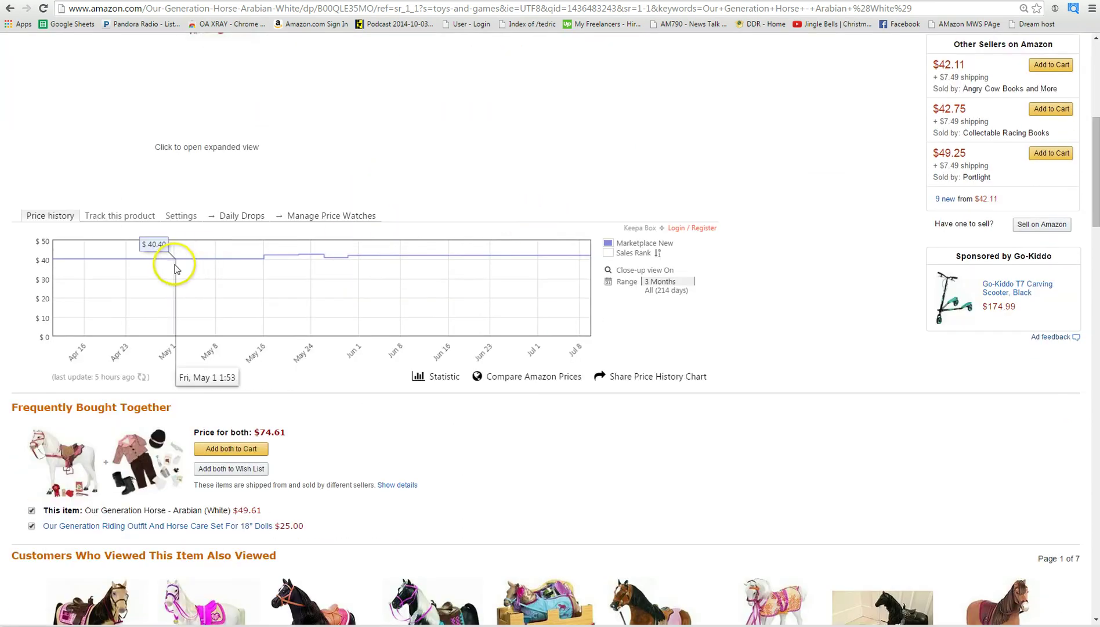
{"action": "scroll", "coordinate": [387, 282], "scroll_direction": "down", "scroll_amount": 5}
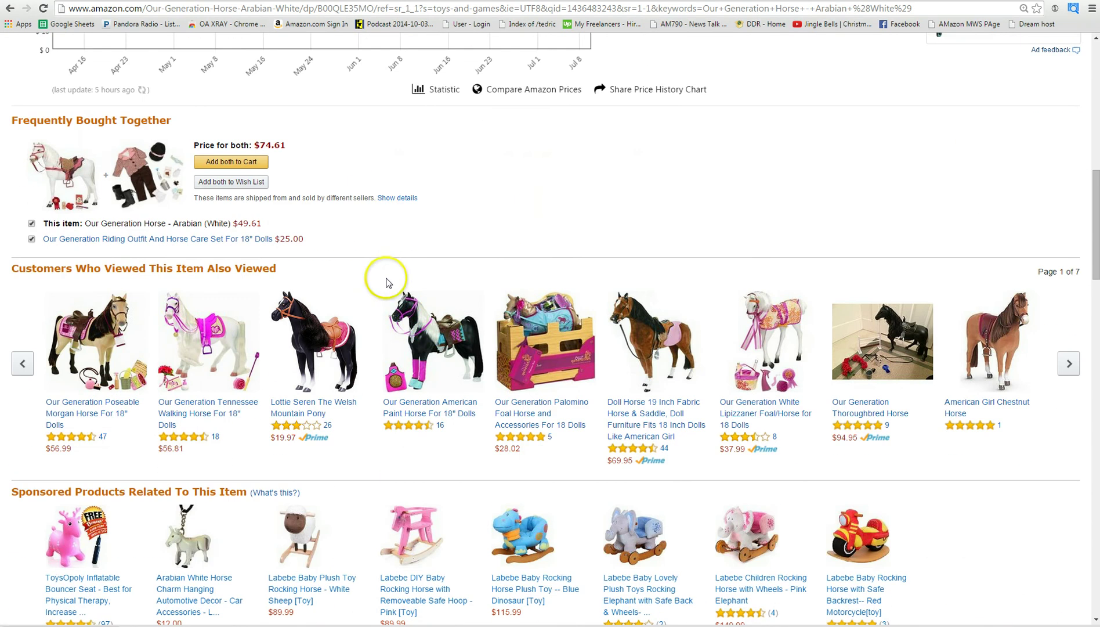
{"action": "scroll", "coordinate": [383, 278], "scroll_direction": "down", "scroll_amount": 4}
{"action": "scroll", "coordinate": [371, 279], "scroll_direction": "down", "scroll_amount": 3}
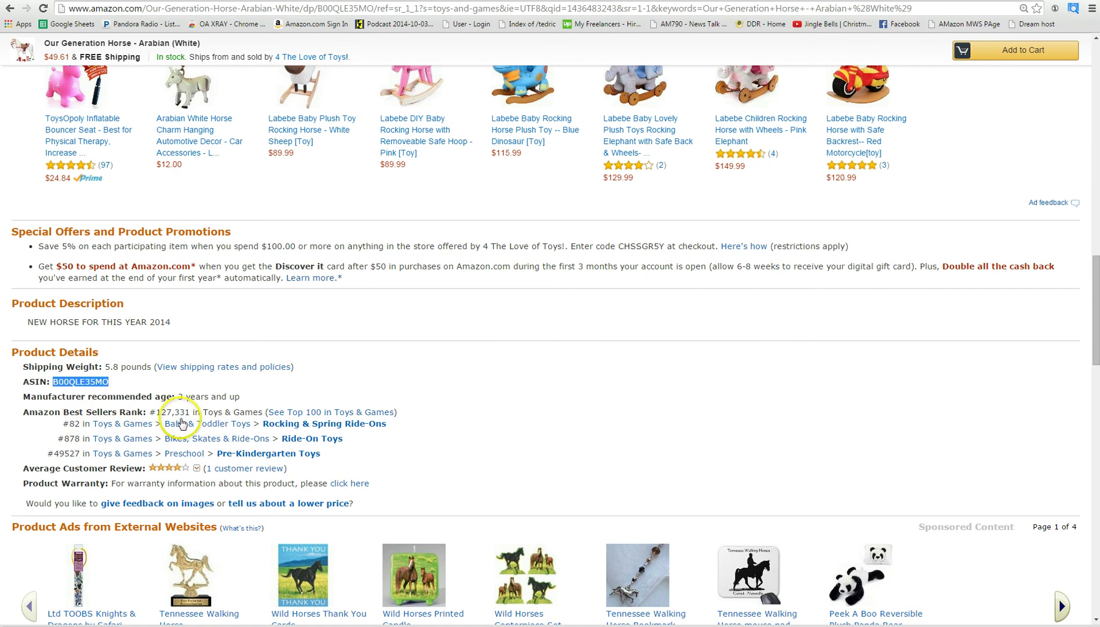
{"action": "scroll", "coordinate": [195, 397], "scroll_direction": "up", "scroll_amount": 1}
{"action": "scroll", "coordinate": [196, 397], "scroll_direction": "up", "scroll_amount": 15}
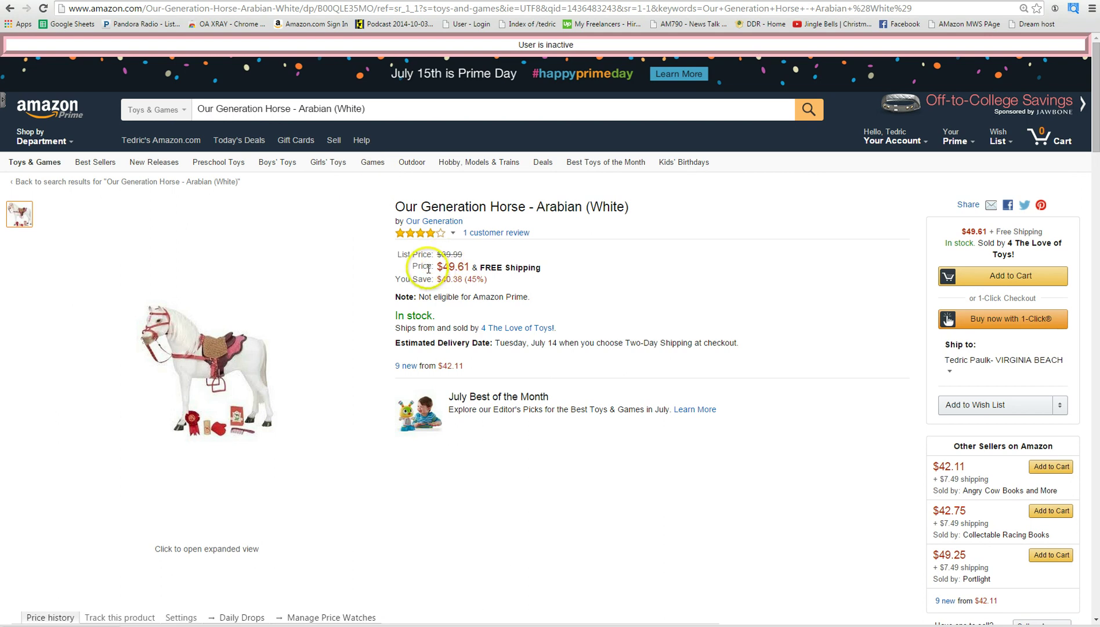
{"action": "scroll", "coordinate": [355, 292], "scroll_direction": "down", "scroll_amount": 15}
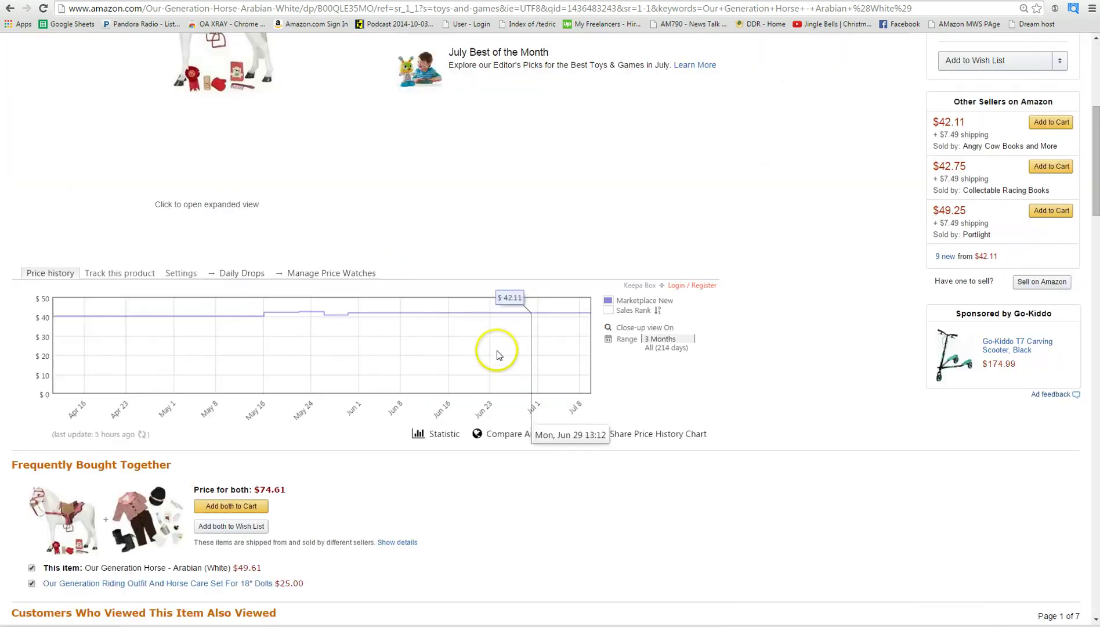
Step: Go back to the horse's Target page and check its shipping offer, exact title and sale price
{"action": "key", "text": "ctrl+Tab"}
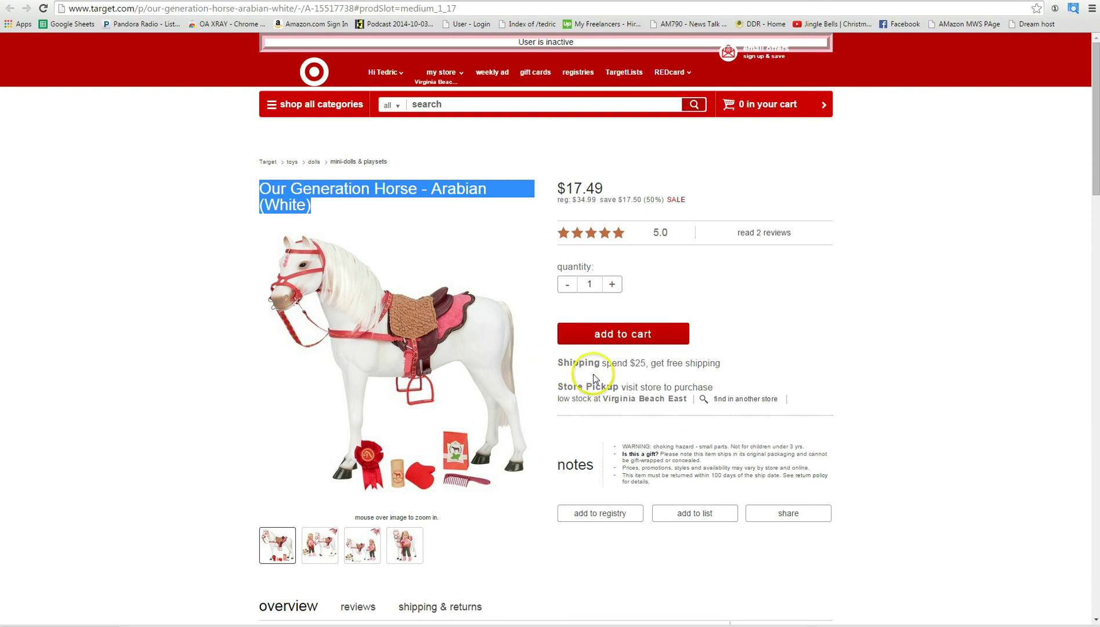
{"action": "left_click_drag", "start_coordinate": [574, 363], "coordinate": [669, 372]}
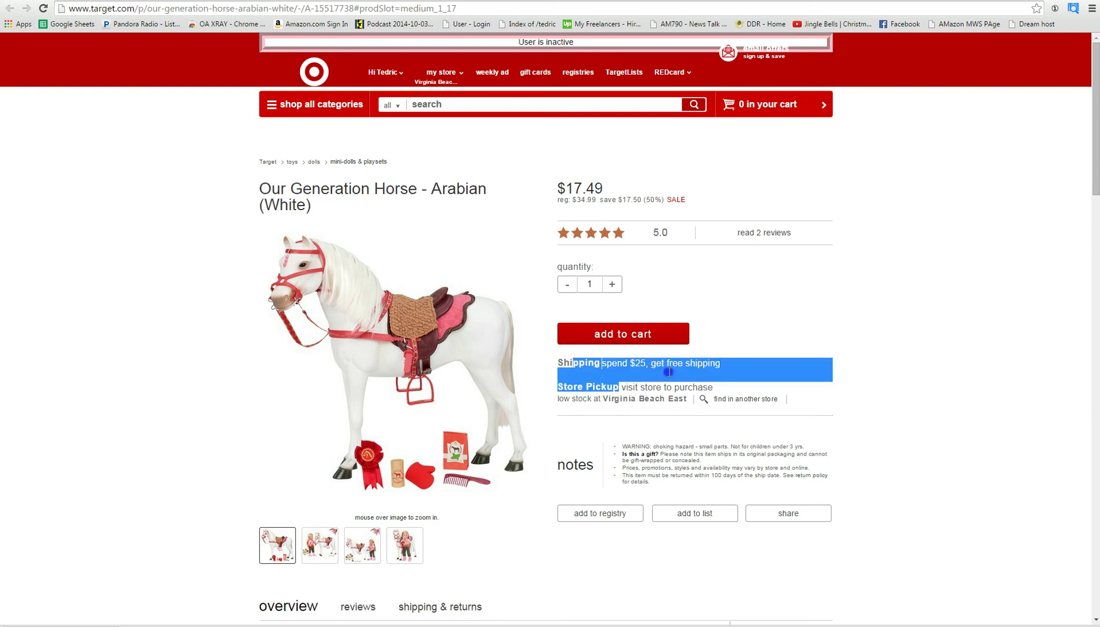
{"action": "left_click", "coordinate": [724, 365]}
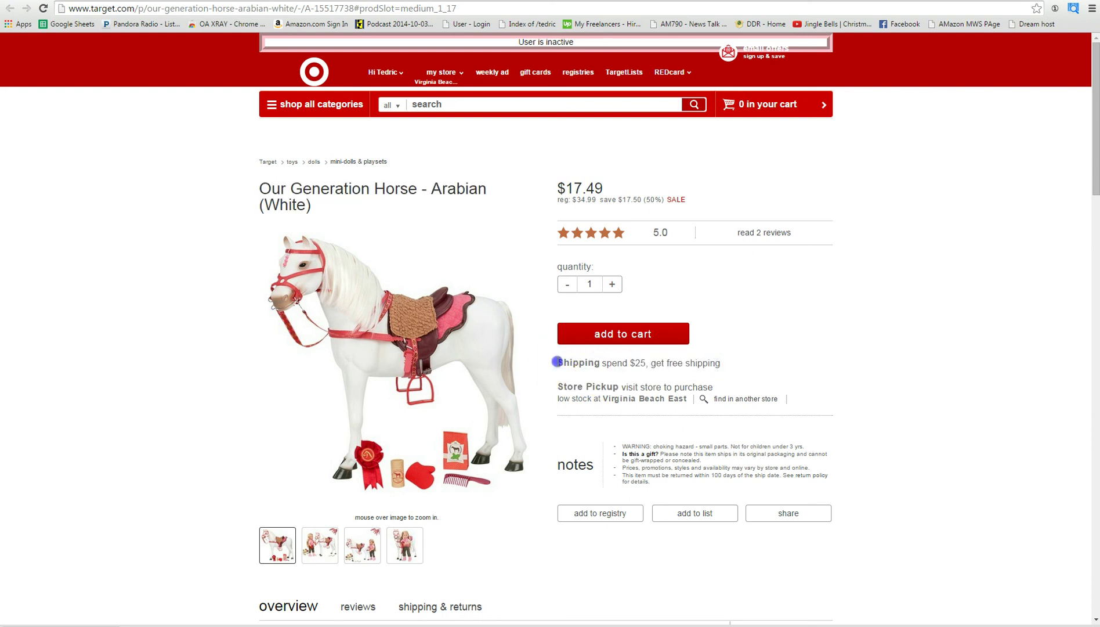
{"action": "left_click_drag", "start_coordinate": [558, 361], "coordinate": [722, 361]}
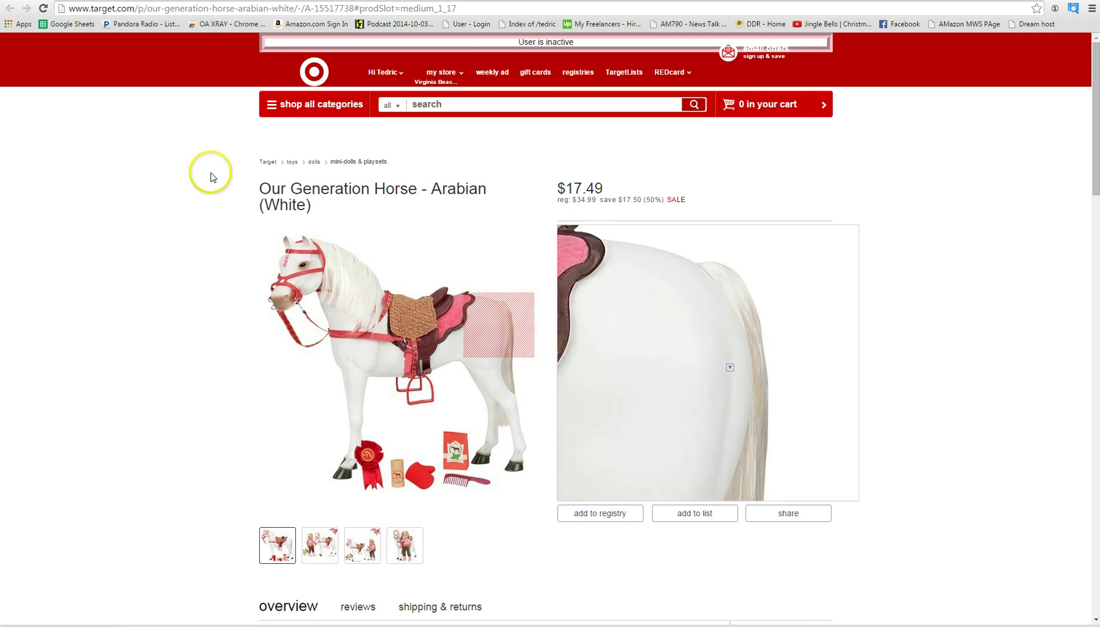
{"action": "left_click_drag", "start_coordinate": [311, 207], "coordinate": [255, 184]}
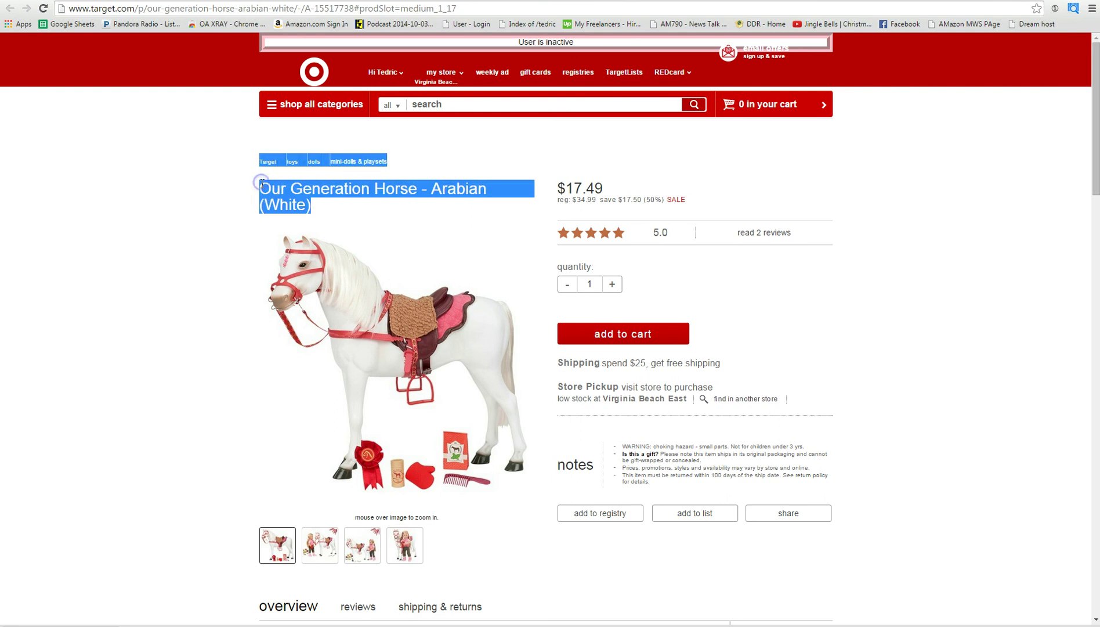
{"action": "left_click", "coordinate": [259, 190]}
{"action": "left_click", "coordinate": [260, 192]}
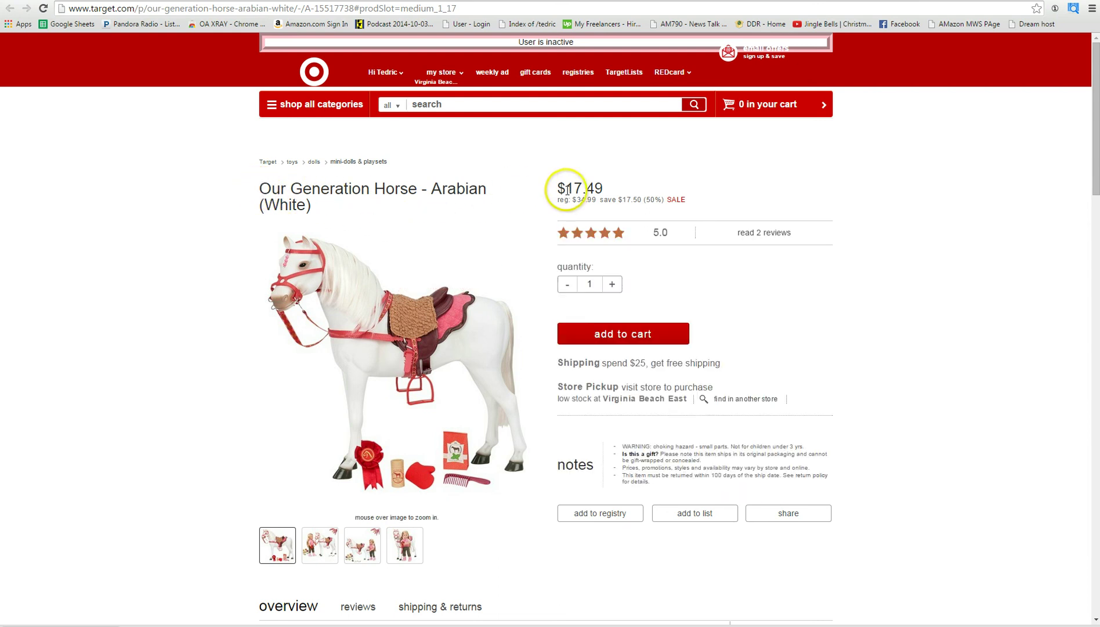
{"action": "left_click_drag", "start_coordinate": [566, 189], "coordinate": [573, 189]}
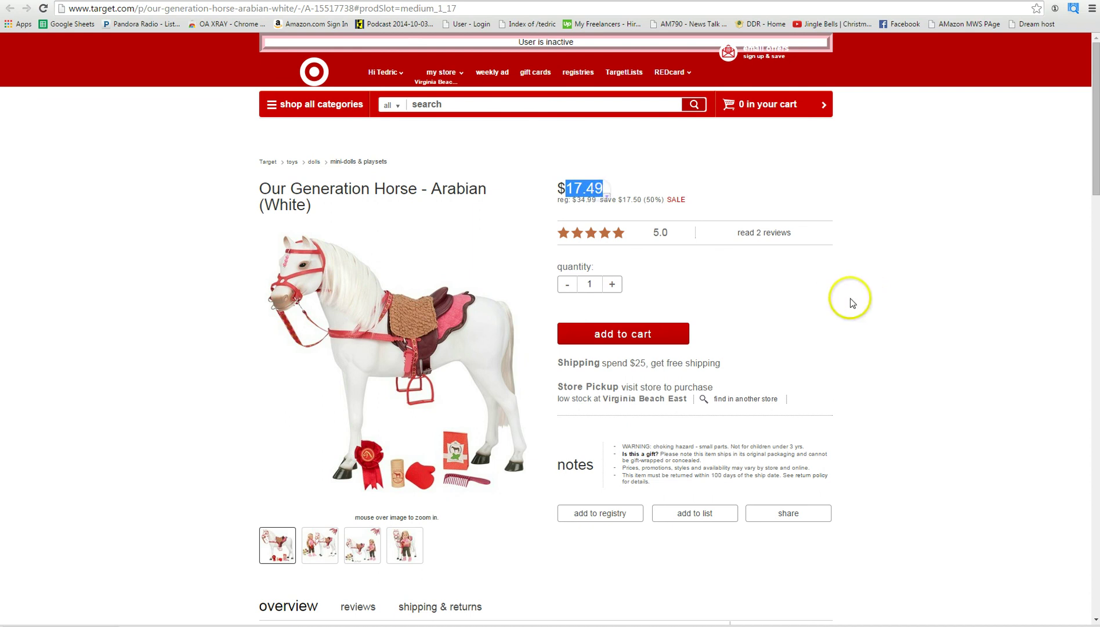